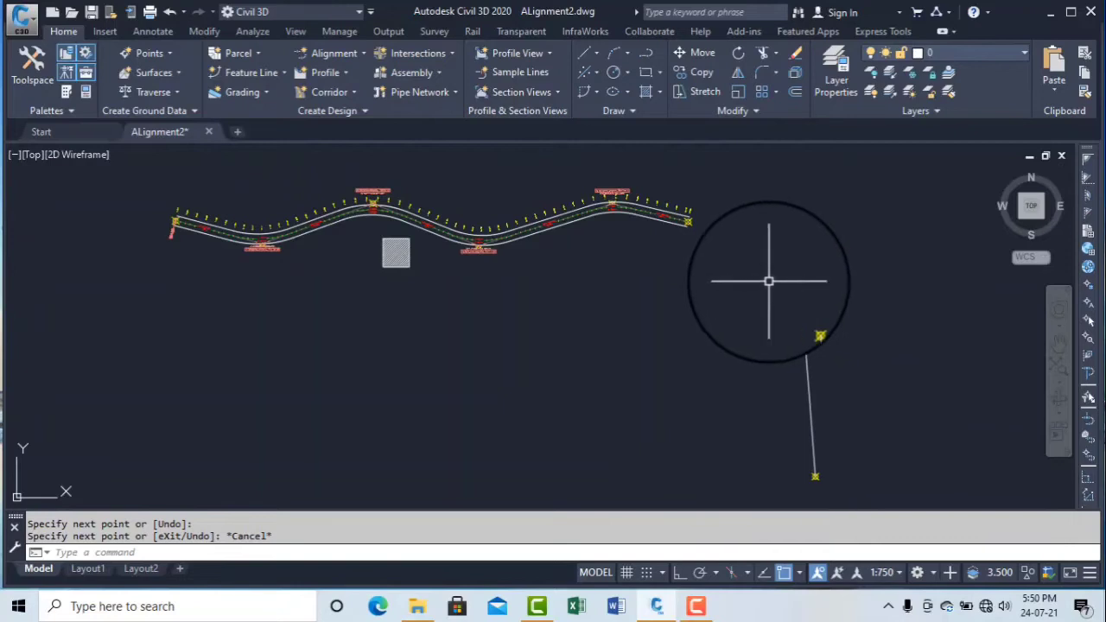
Step: Erase the plain line drawn between the two point markers southeast of the alignment
scroll(599, 199, "up", 4)
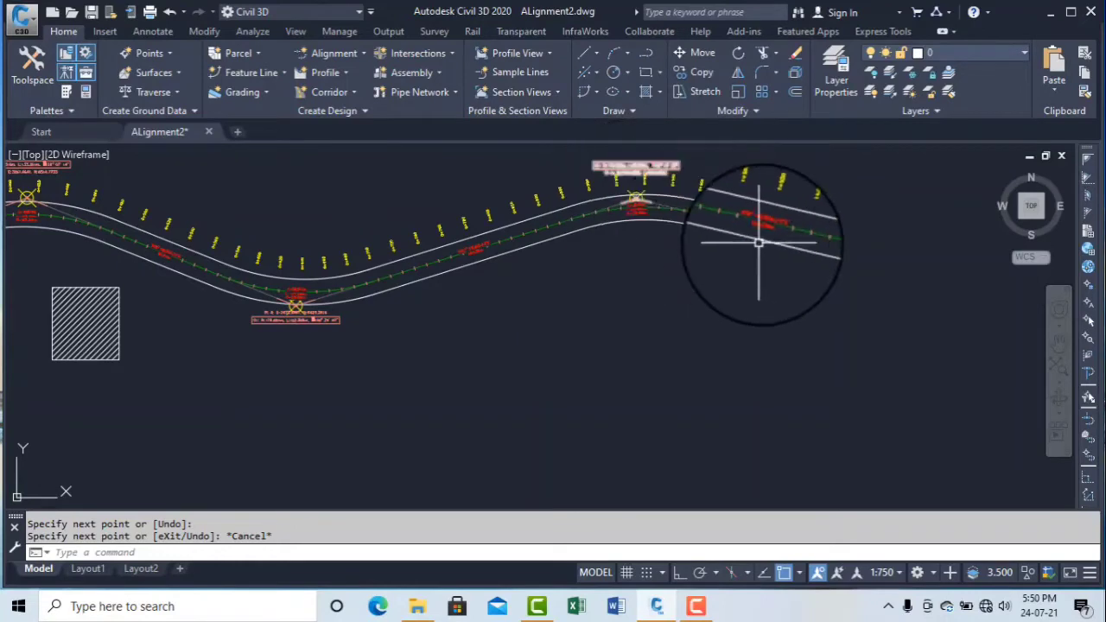
scroll(773, 239, "down", 4)
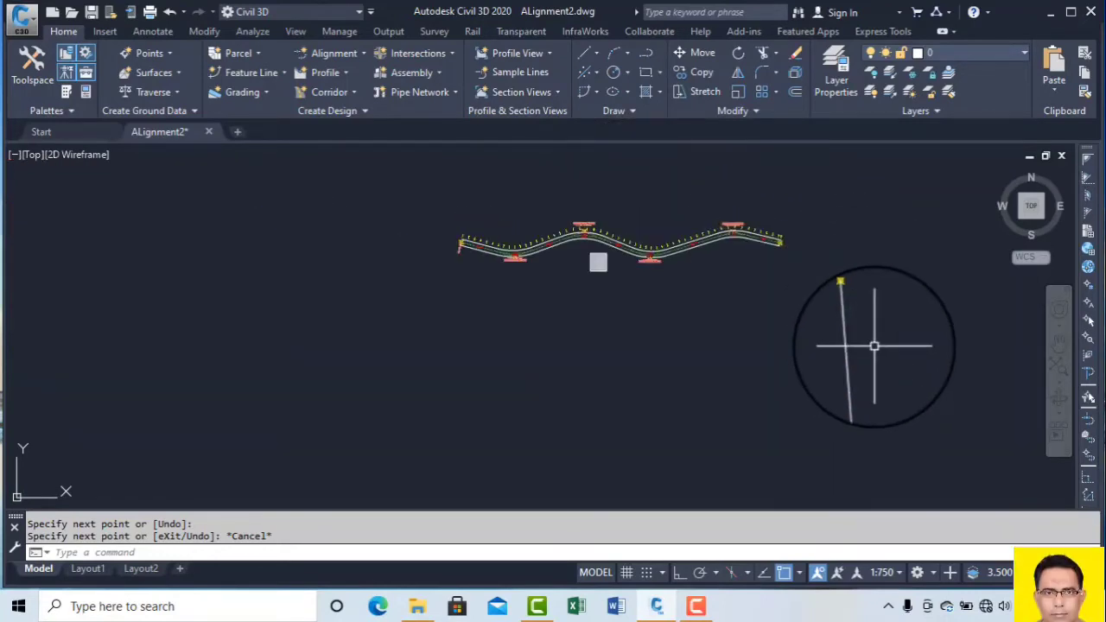
scroll(878, 354, "up", 2)
scroll(864, 324, "down", 2)
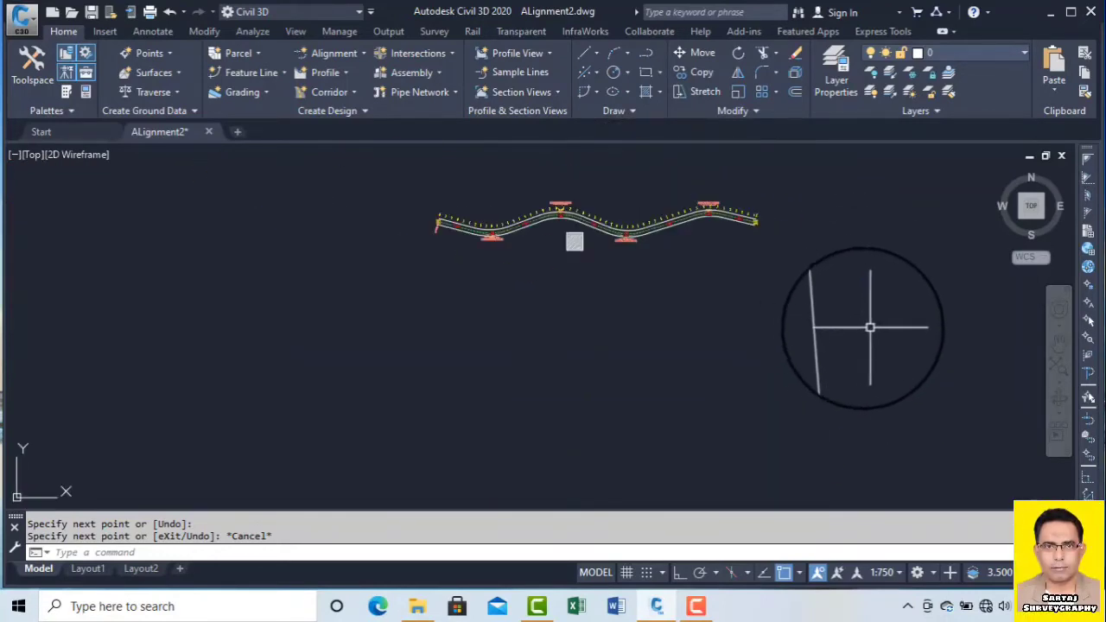
left_click(839, 318)
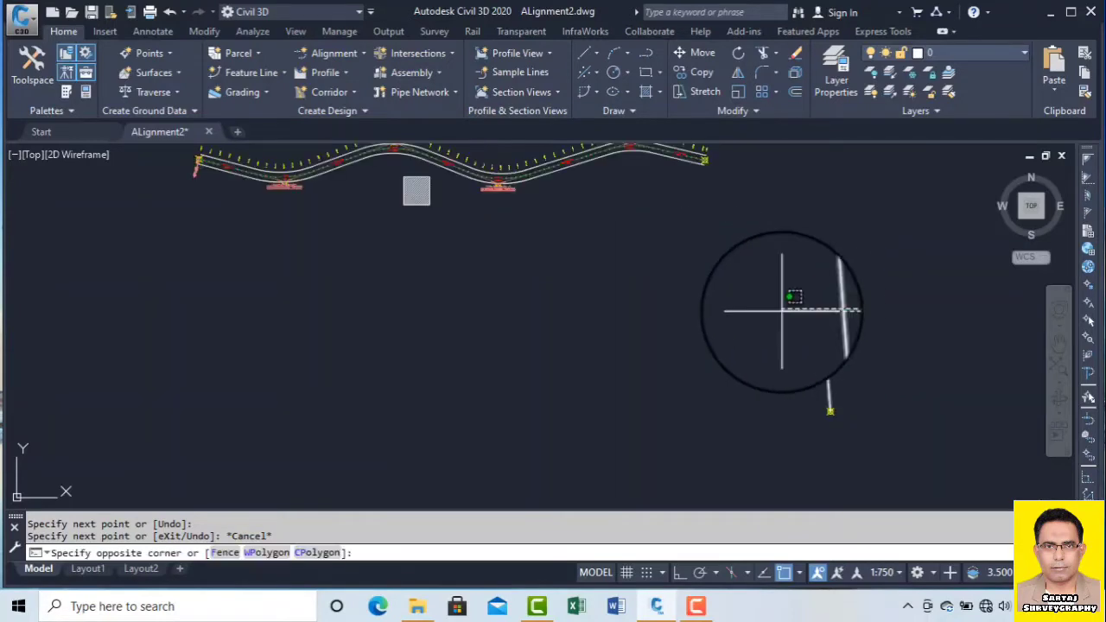
left_click(742, 321)
Step: Open the existing wavy alignment for geometry editing with the Alignment Layout Tools
mouse_move(721, 288)
middle_mouse_down()
mouse_move(735, 373)
mouse_move(747, 368)
middle_mouse_up()
scroll(853, 336, "up", 4)
scroll(790, 274, "down", 5)
scroll(777, 268, "down", 3)
mouse_move(810, 385)
middle_mouse_down()
mouse_move(777, 267)
mouse_move(780, 351)
mouse_move(780, 334)
middle_mouse_up()
scroll(778, 296, "up", 4)
scroll(777, 295, "down", 5)
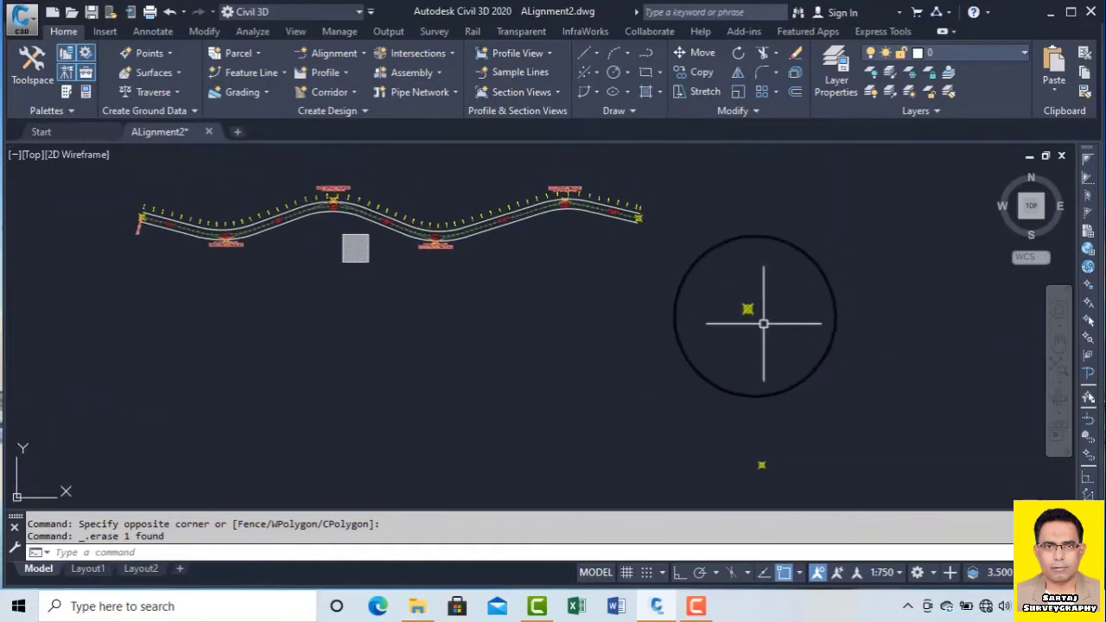
mouse_move(599, 257)
middle_mouse_down()
mouse_move(600, 286)
mouse_move(616, 264)
middle_mouse_up()
scroll(409, 222, "up", 4)
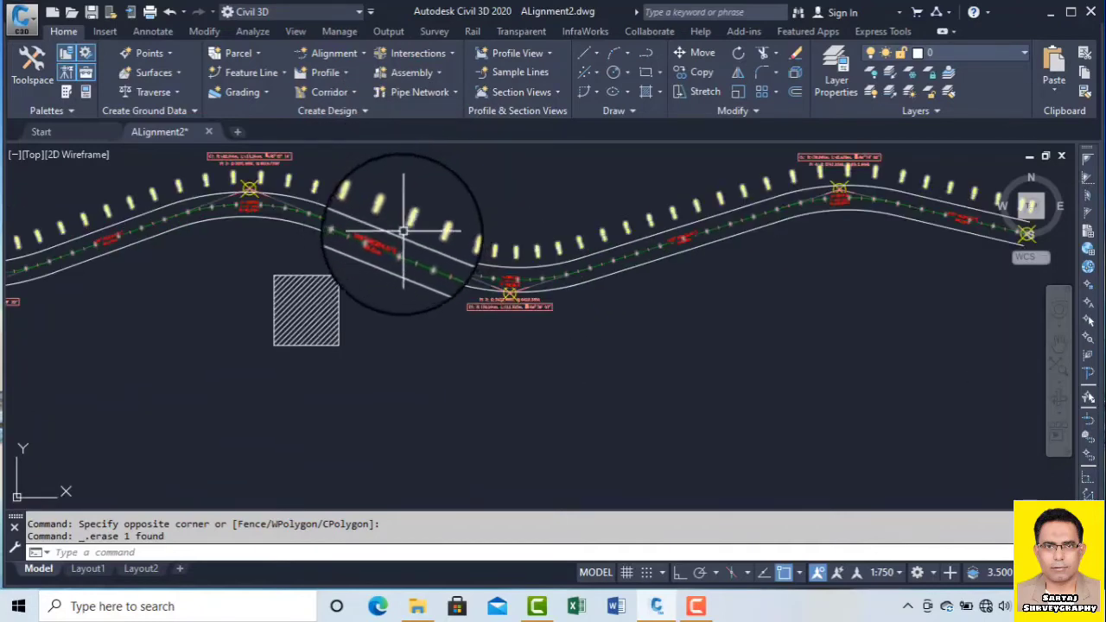
scroll(427, 258, "up", 3)
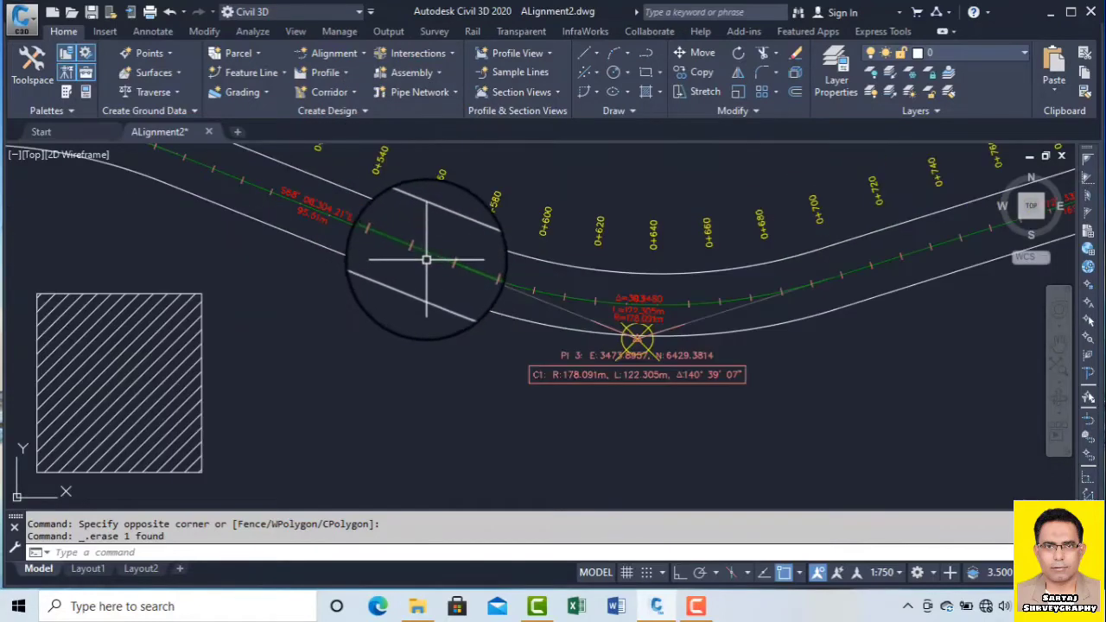
left_click(442, 250)
right_click(457, 254)
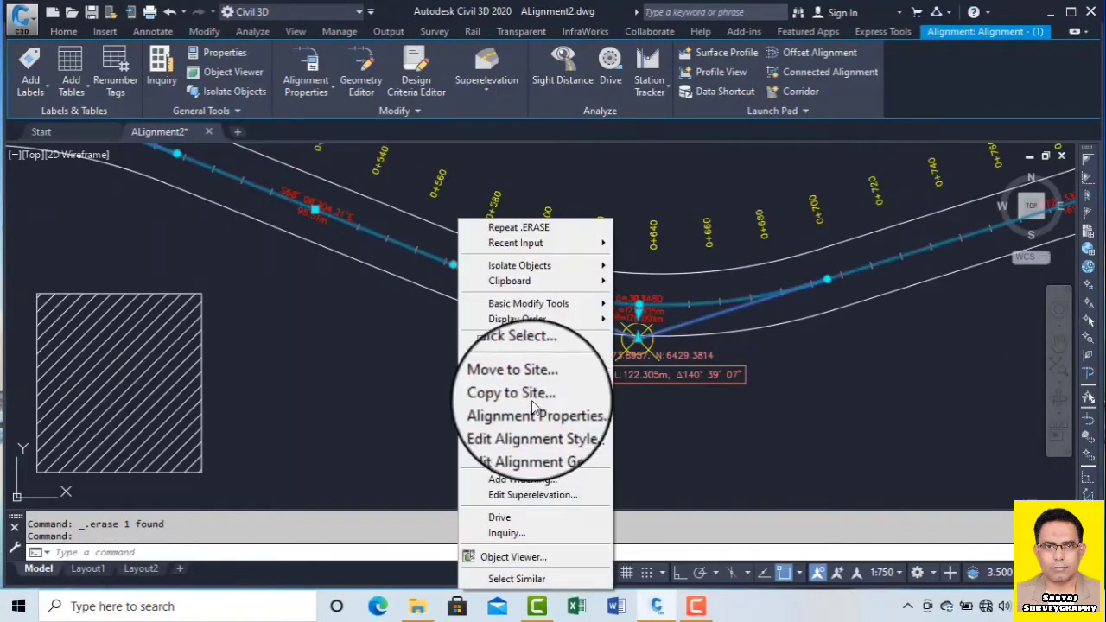
left_click(568, 445)
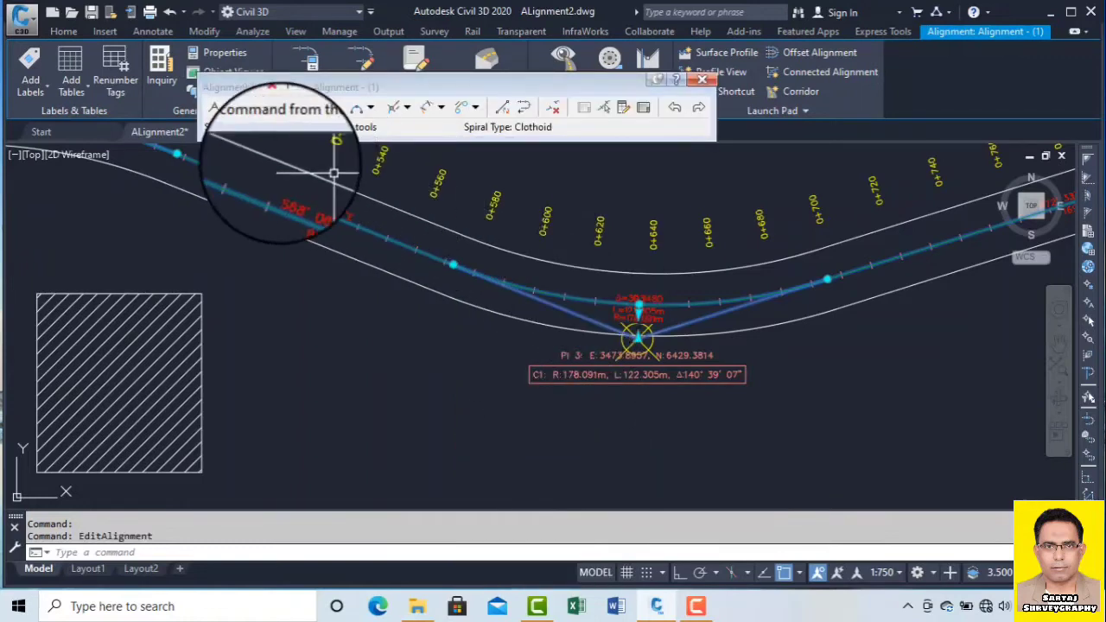
Step: Add a Fixed Line (Two points) to the alignment from the upper to the lower isolated point marker
middle_click_drag(580, 182, 557, 247)
scroll(458, 207, "down", 8)
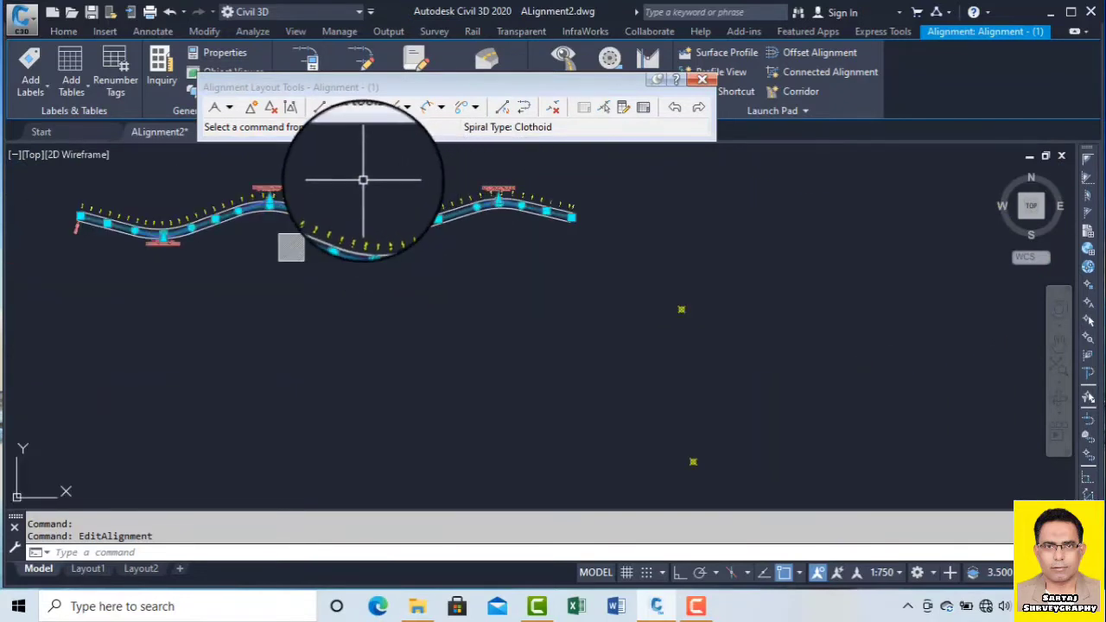
left_click(334, 109)
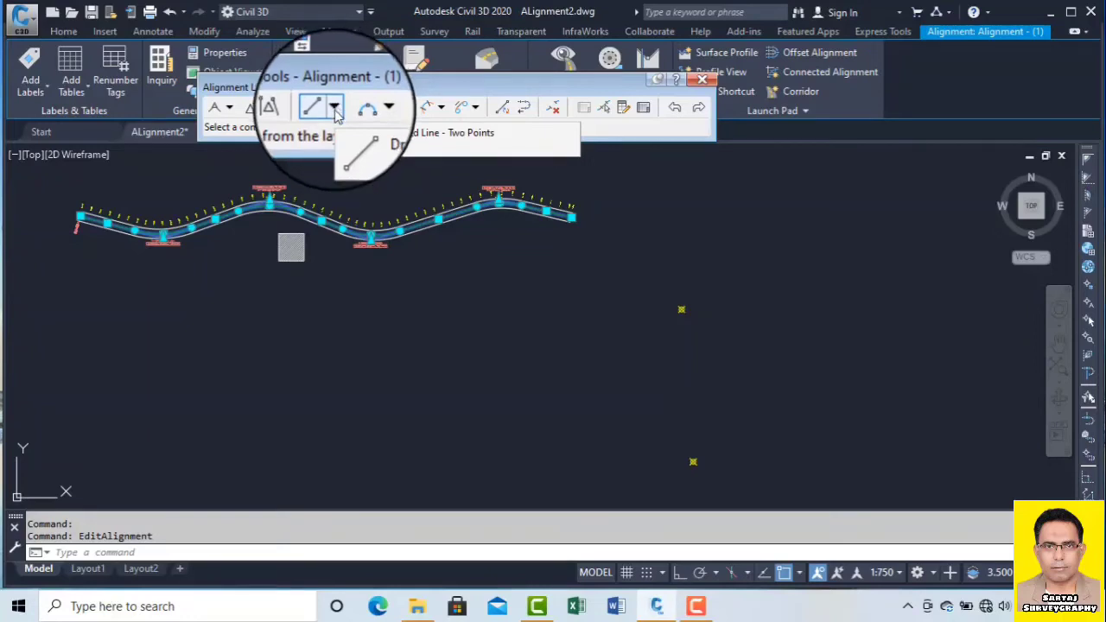
left_click(336, 107)
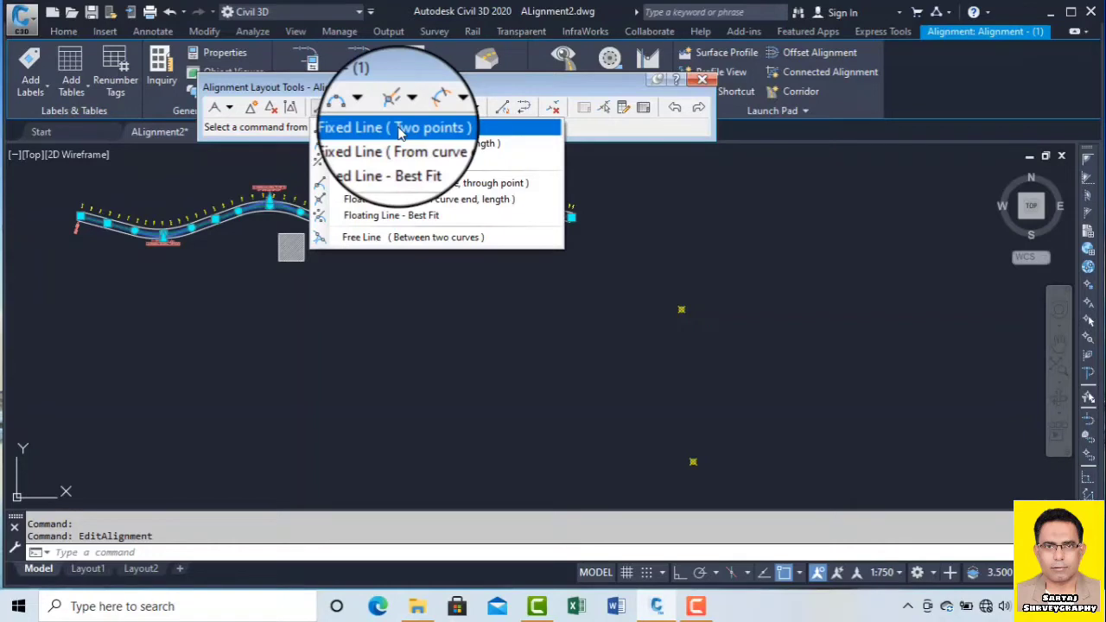
left_click(400, 129)
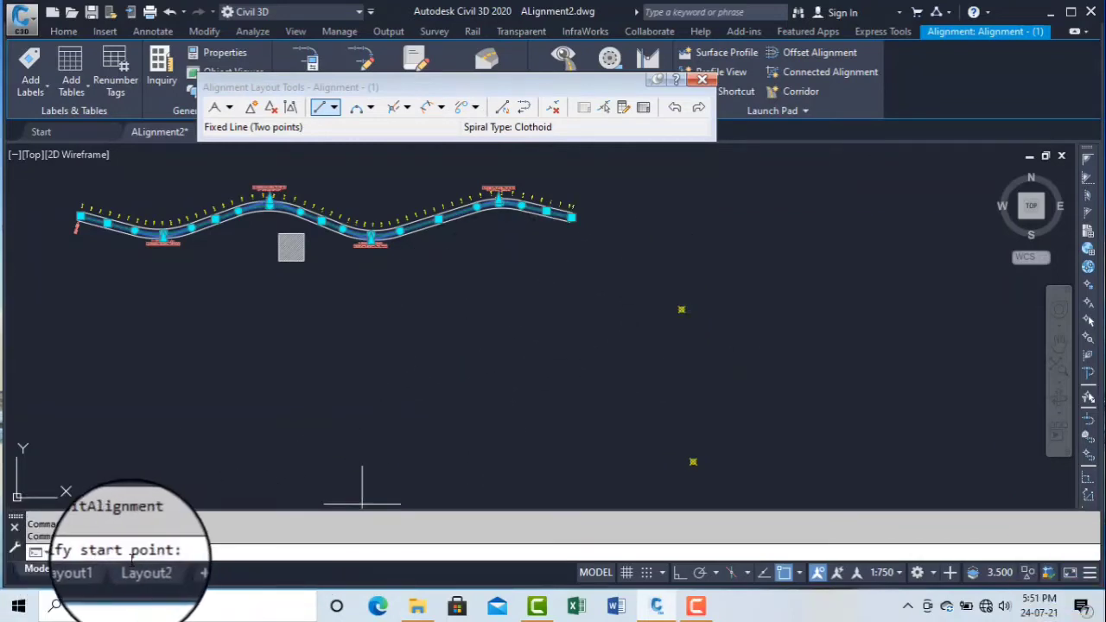
left_click(681, 307)
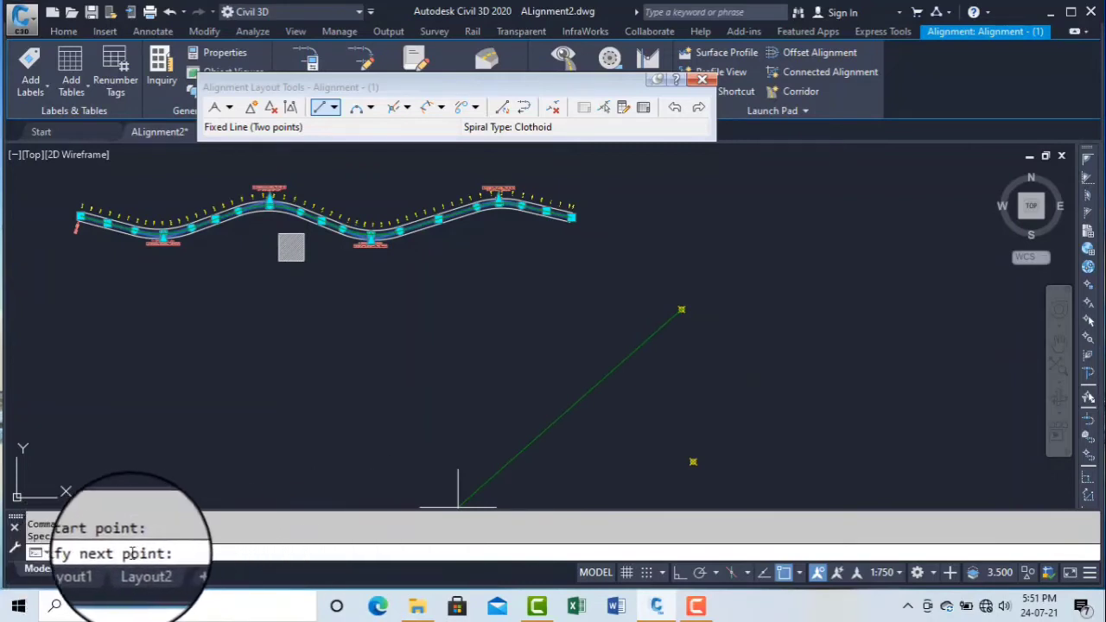
left_click(693, 462)
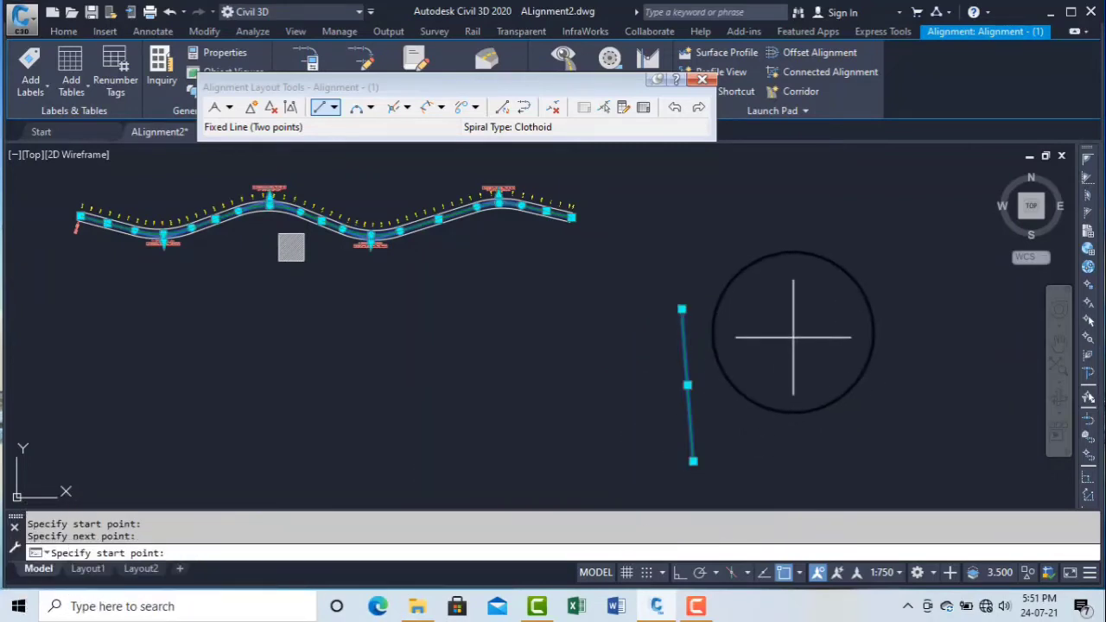
key("Escape")
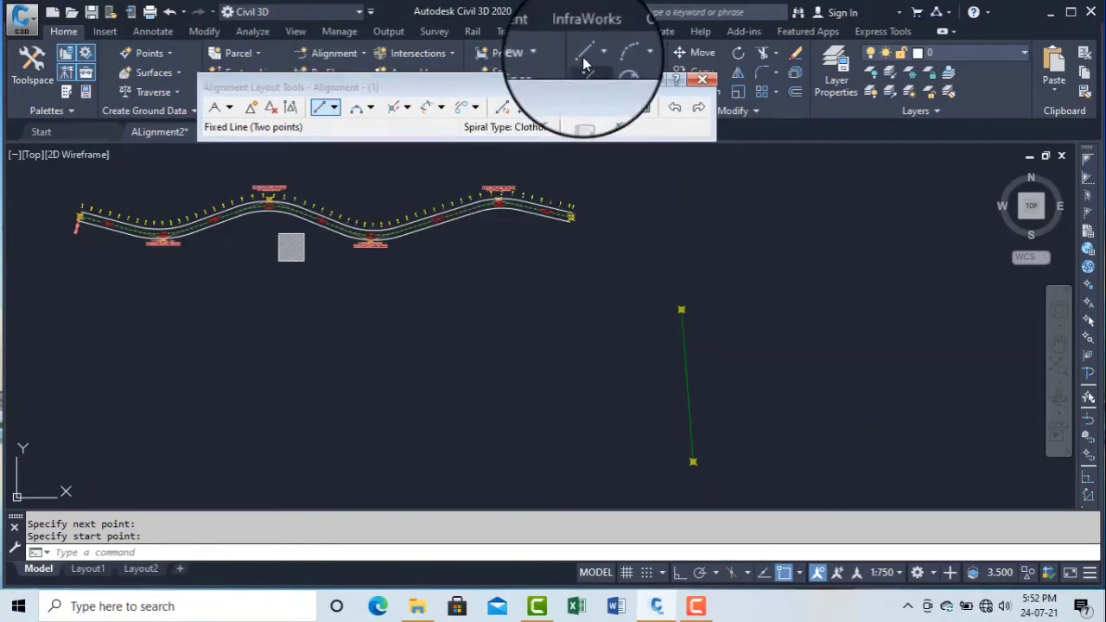
Step: Reposition the Alignment Layout Tools window and review the available line options
left_click_drag(528, 86, 417, 115)
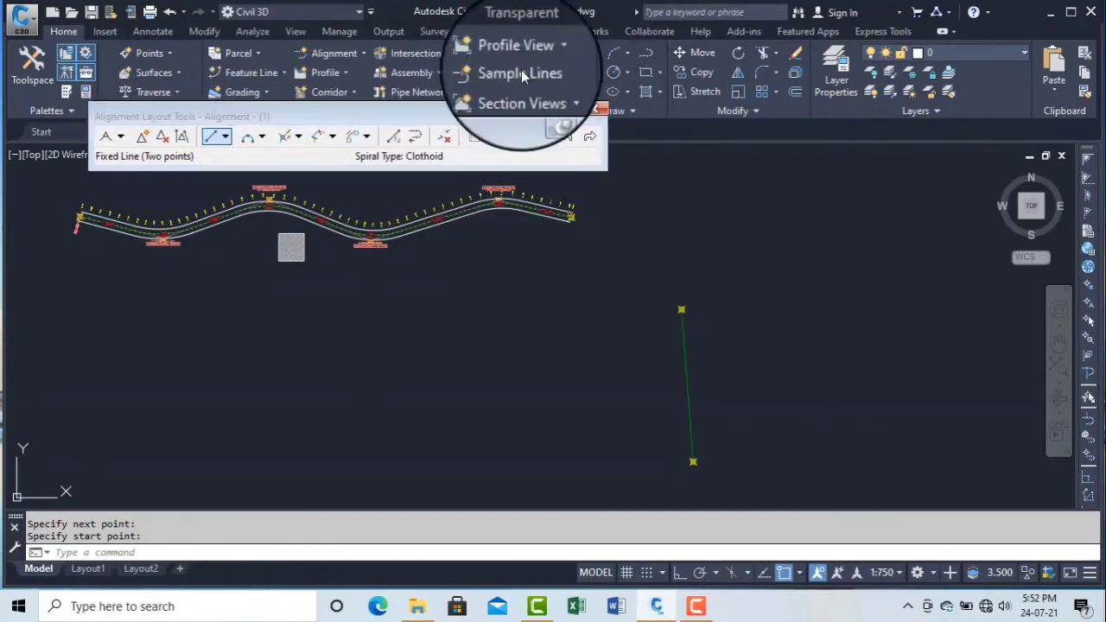
left_click(226, 136)
left_click(228, 136)
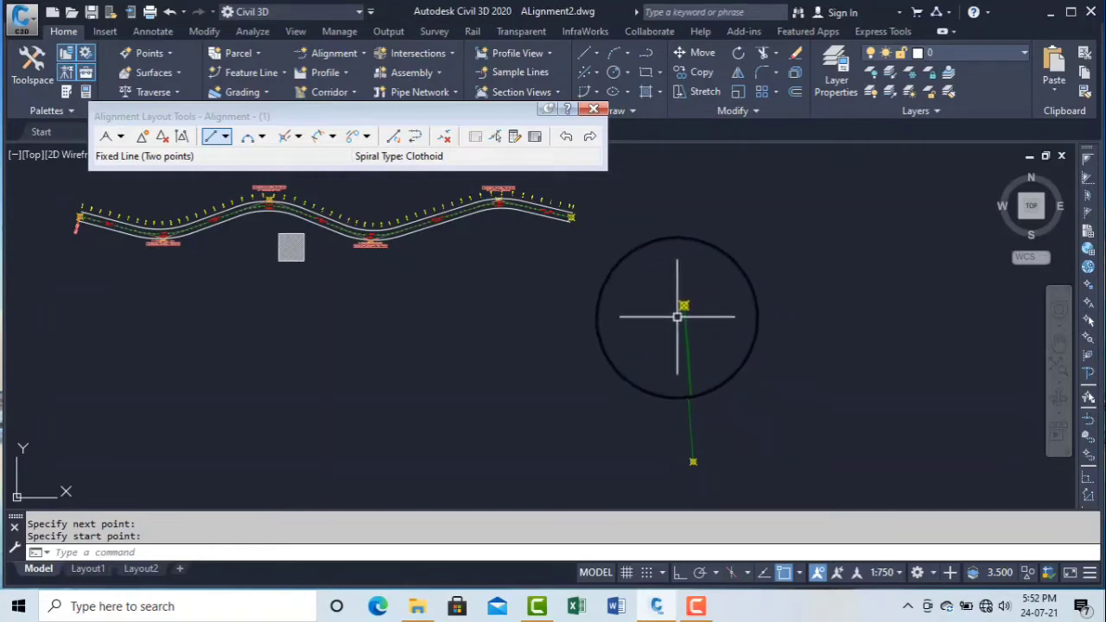
Step: Examine the gap between the alignment's east end and the separate fixed line
scroll(553, 247, "up", 3)
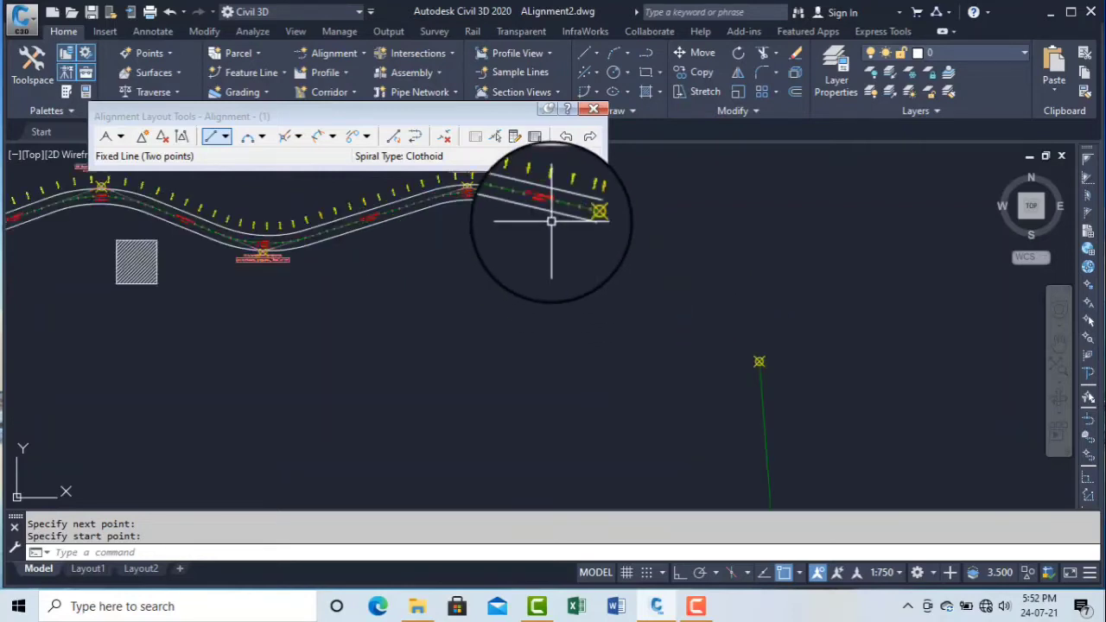
middle_click_drag(548, 223, 544, 370)
scroll(593, 314, "up", 4)
scroll(662, 259, "down", 4)
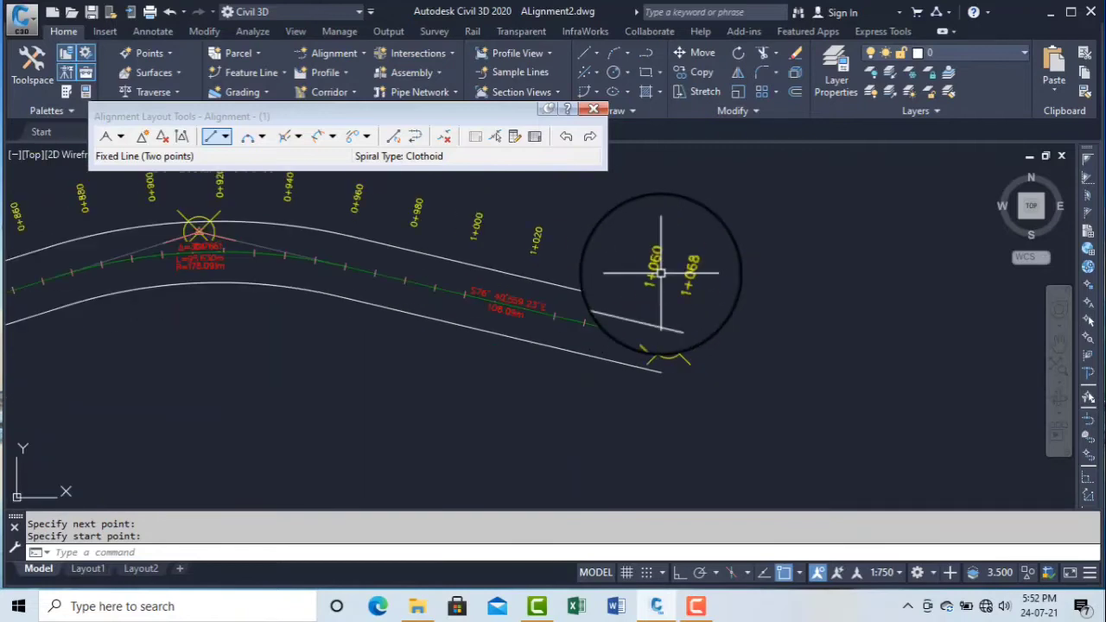
scroll(665, 277, "down", 1)
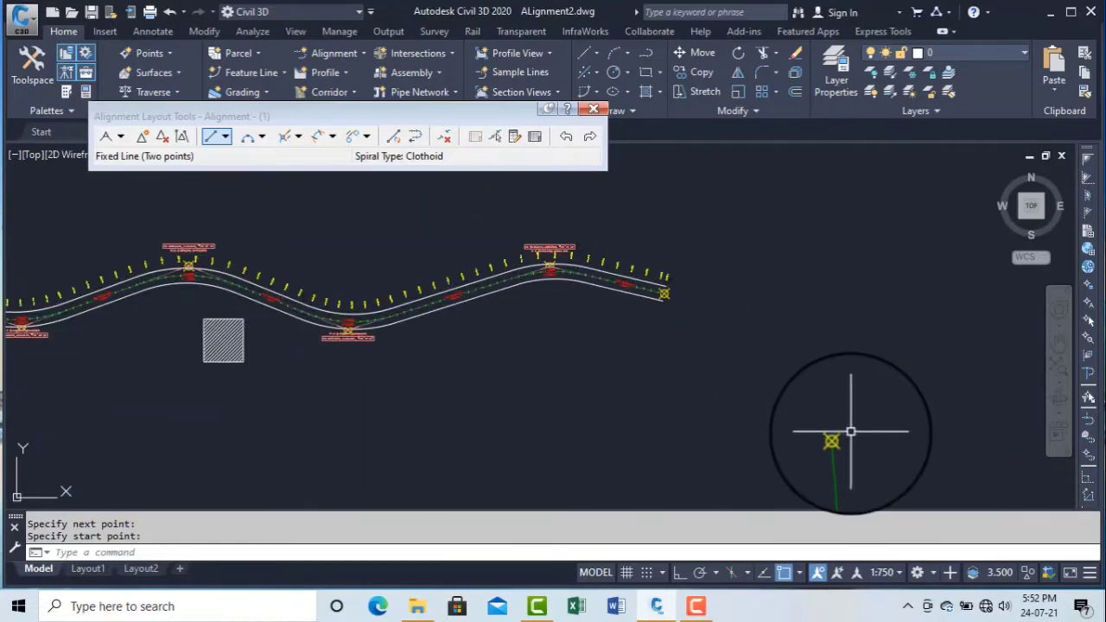
scroll(850, 433, "up", 2)
scroll(856, 447, "down", 2)
scroll(815, 338, "down", 2)
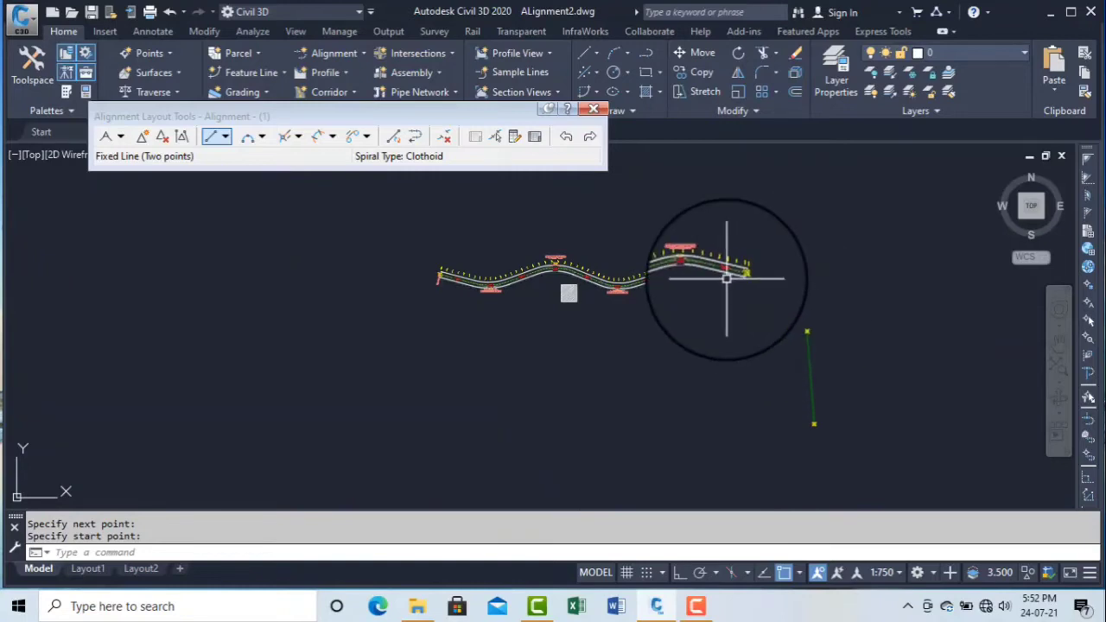
scroll(725, 278, "up", 2)
scroll(752, 281, "down", 2)
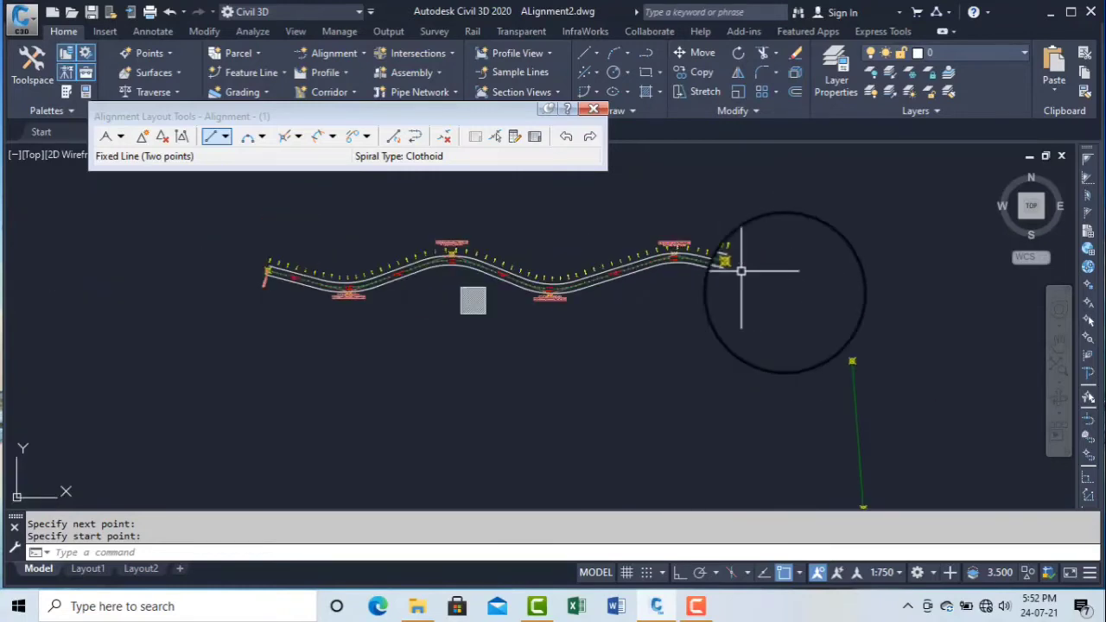
scroll(812, 311, "down", 1)
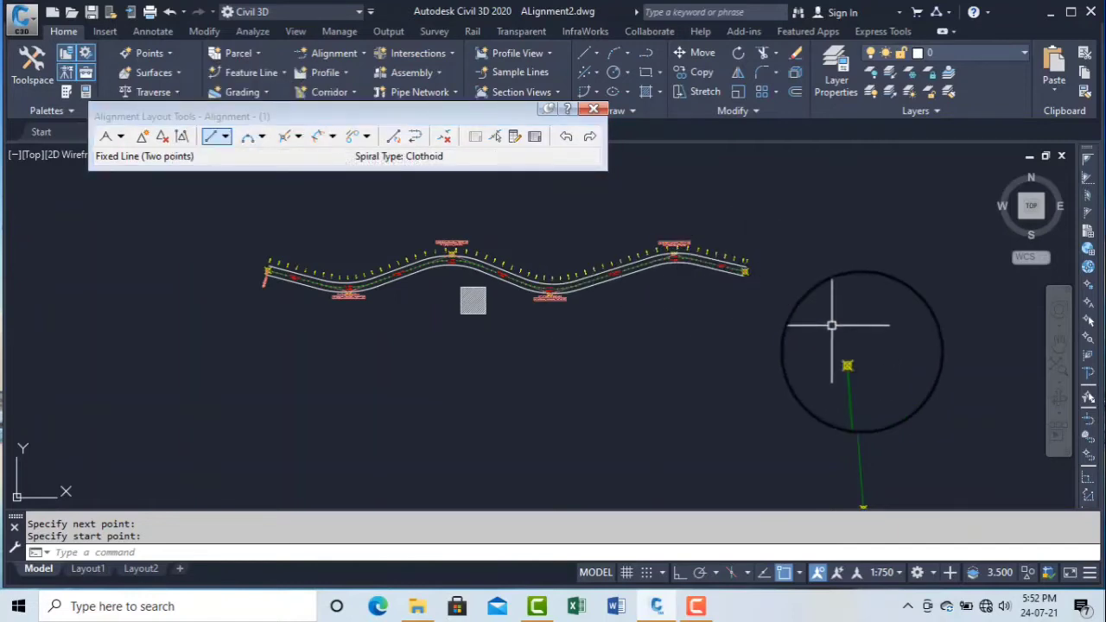
Step: Join the alignment's last tangent to the separate fixed line with a Free Curve Fillet, solution angle Lessthan180 and radius 400 m
left_click(263, 138)
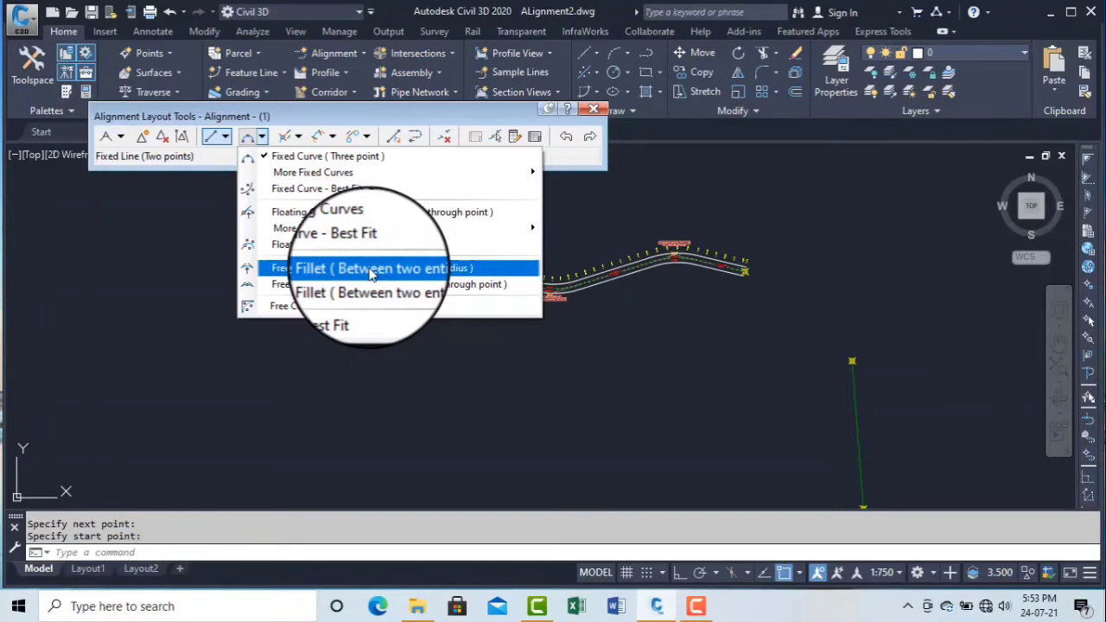
left_click(371, 273)
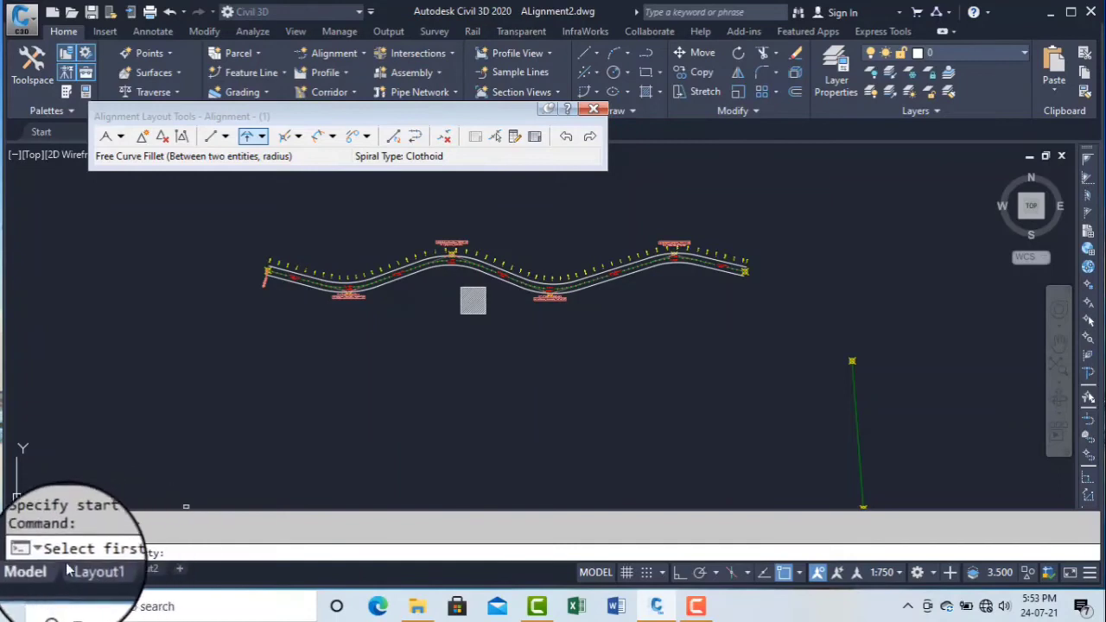
scroll(731, 305, "up", 5)
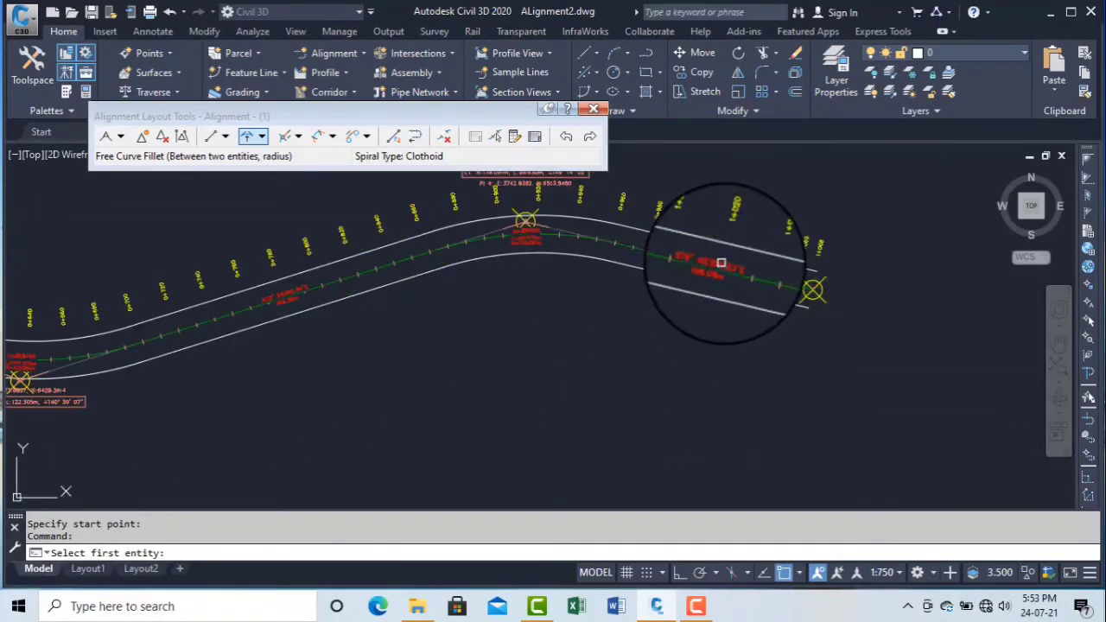
left_click(770, 280)
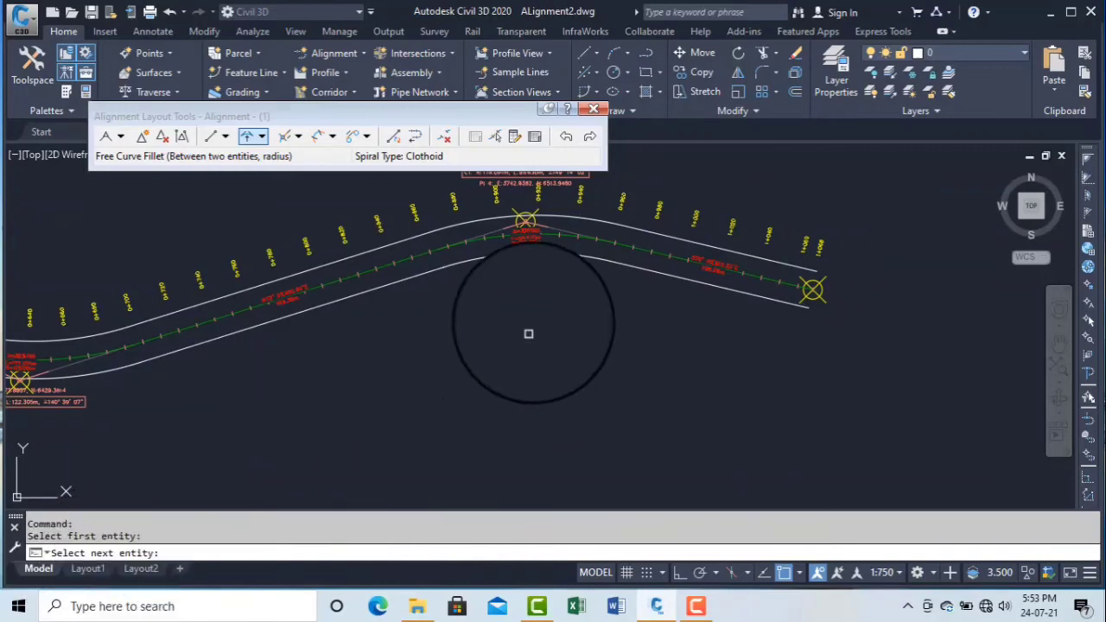
scroll(532, 315, "down", 6)
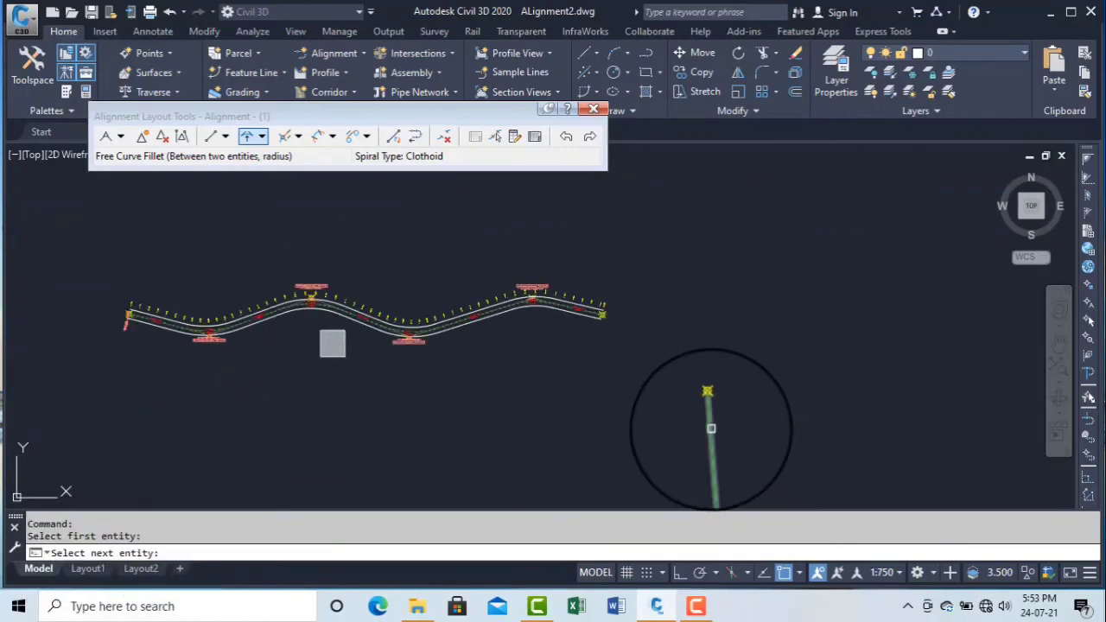
left_click(710, 427)
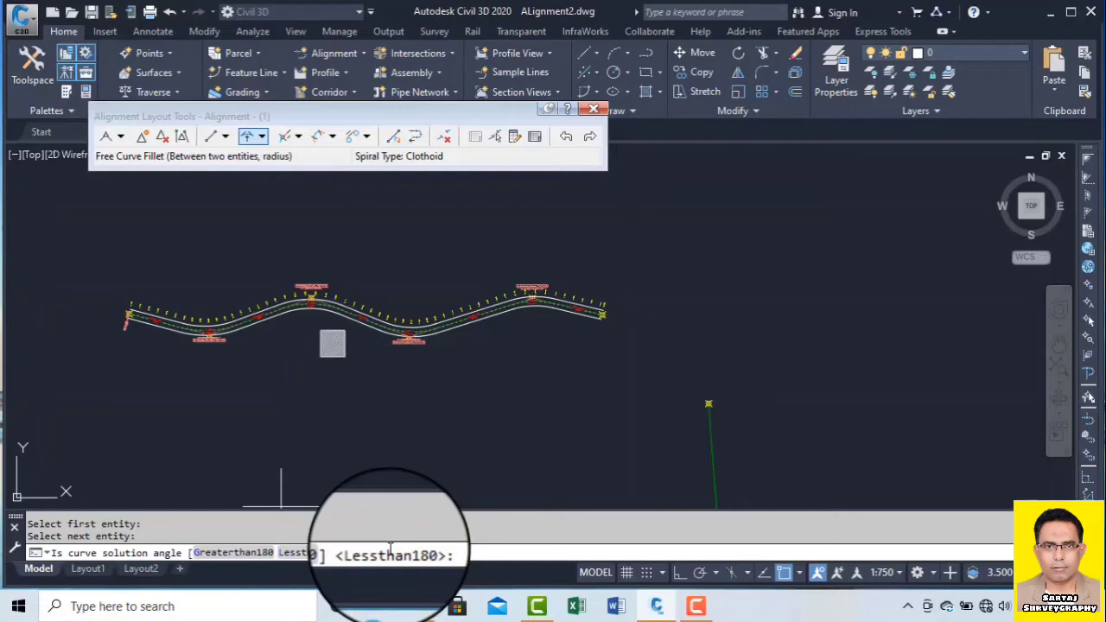
key("Return")
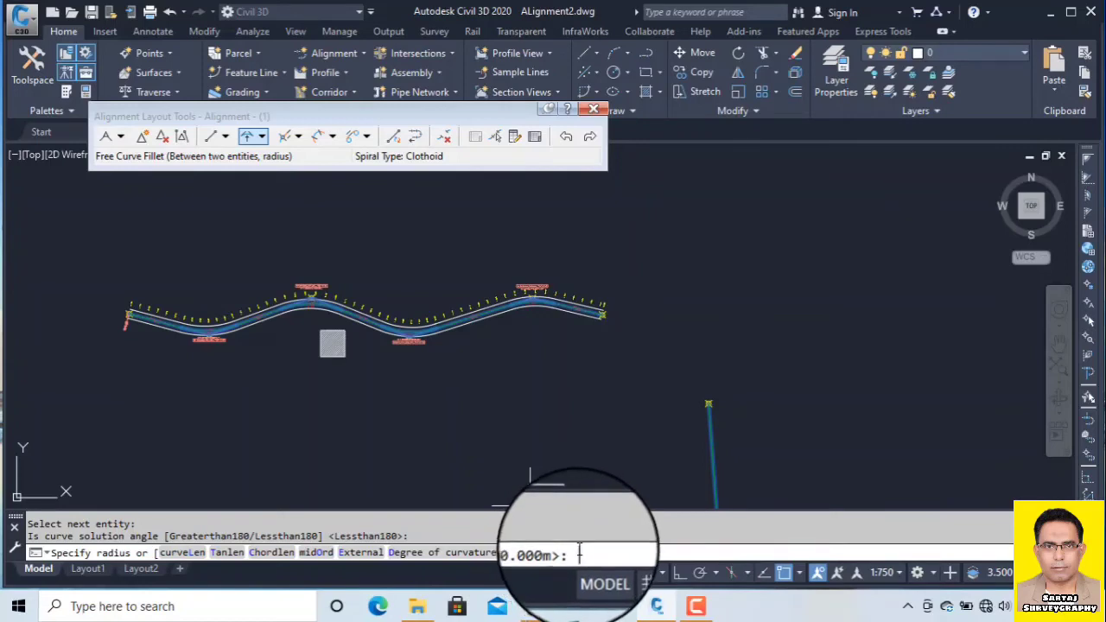
key("Return")
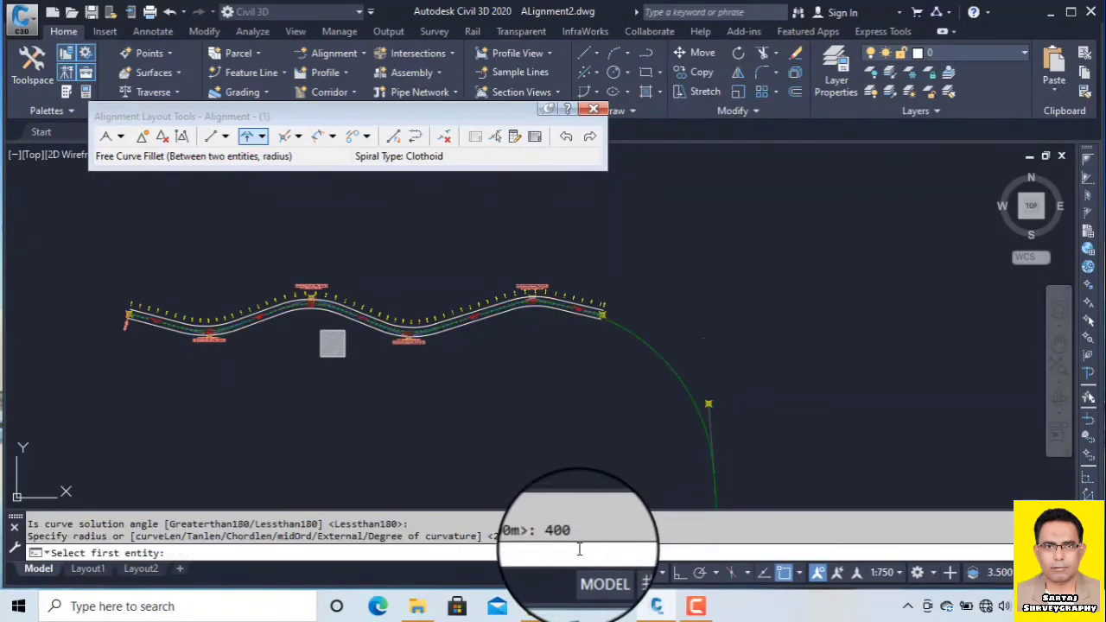
Step: Inspect the new fillet curve where it meets the alignment's last tangent and the fixed line
scroll(721, 327, "down", 3)
scroll(669, 327, "up", 4)
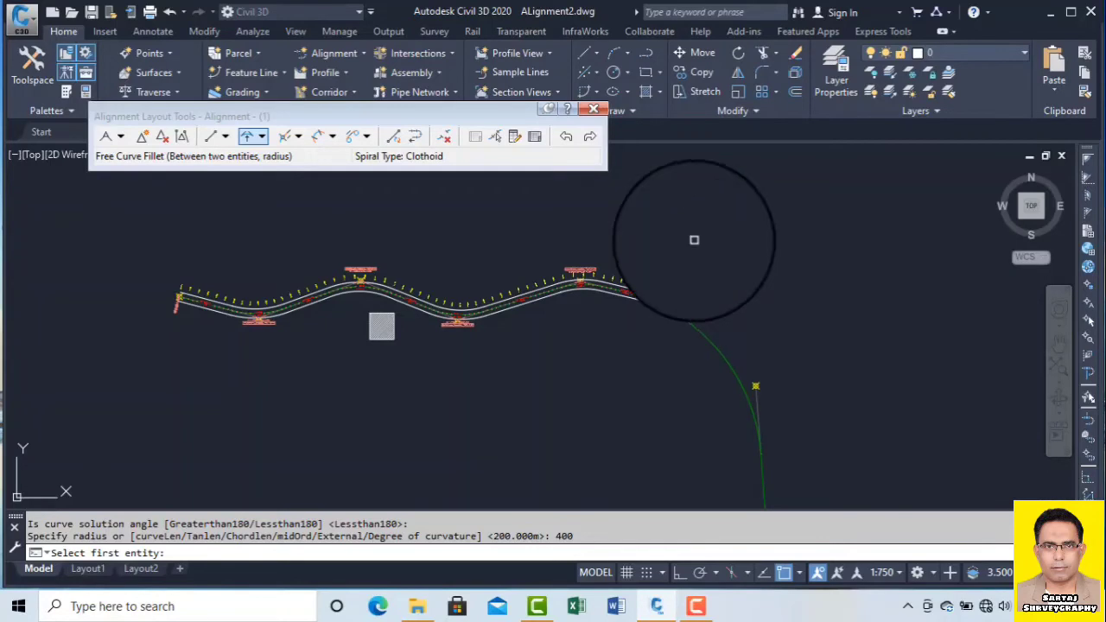
scroll(683, 244, "down", 2)
scroll(657, 263, "up", 2)
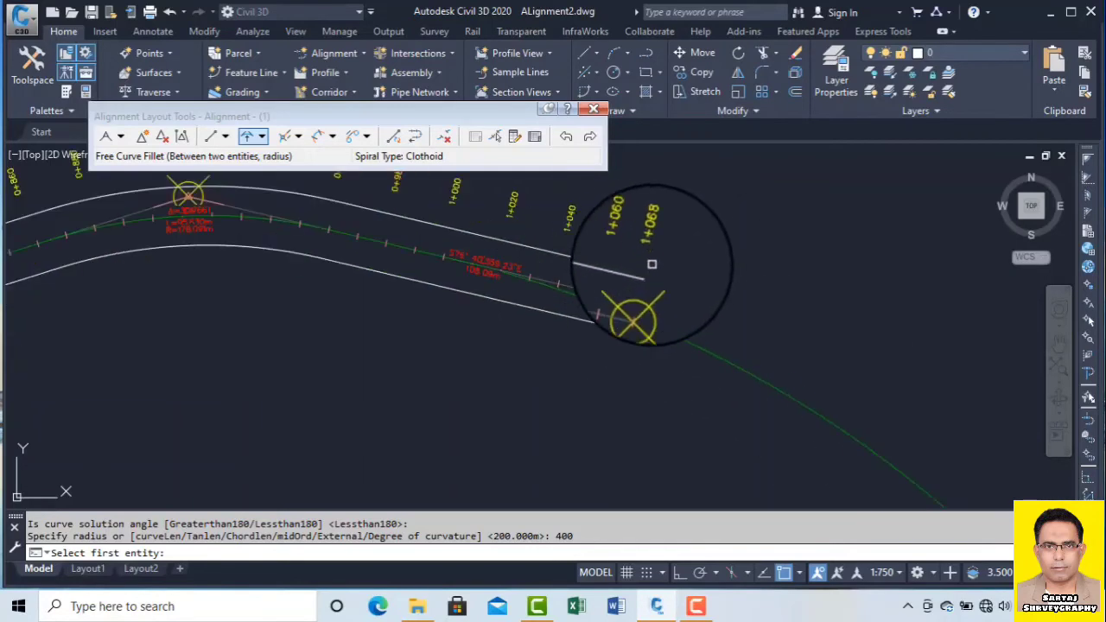
scroll(643, 255, "down", 2)
scroll(782, 346, "down", 4)
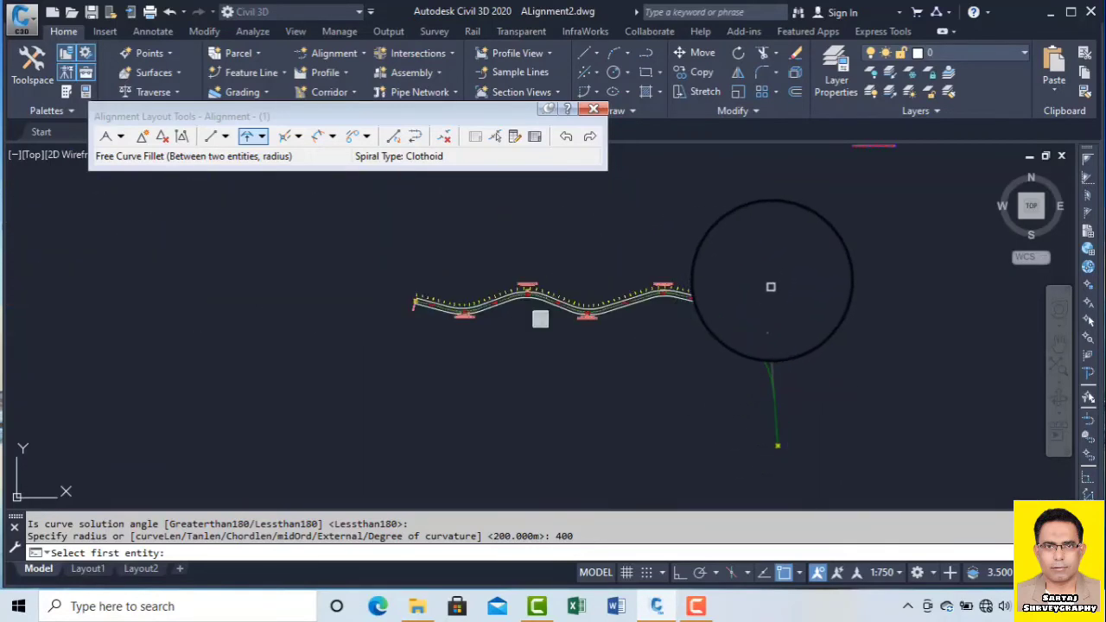
Step: Examine the extended alignment and its station labels from the new fillet curve to the south end and back along the tangents
key("Escape")
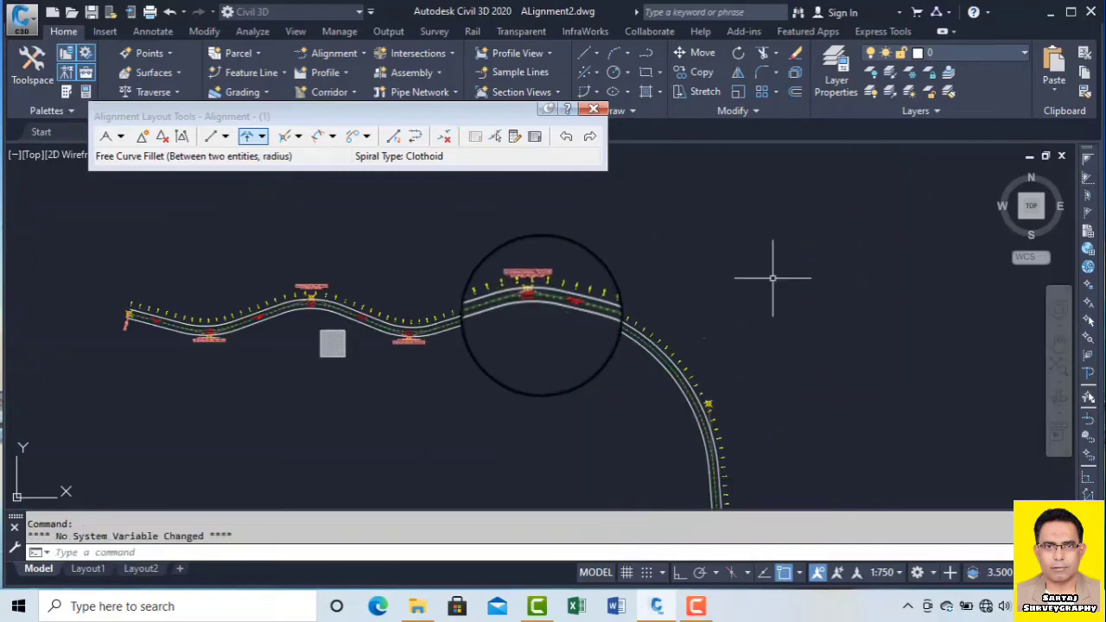
middle_click_drag(611, 361, 588, 244)
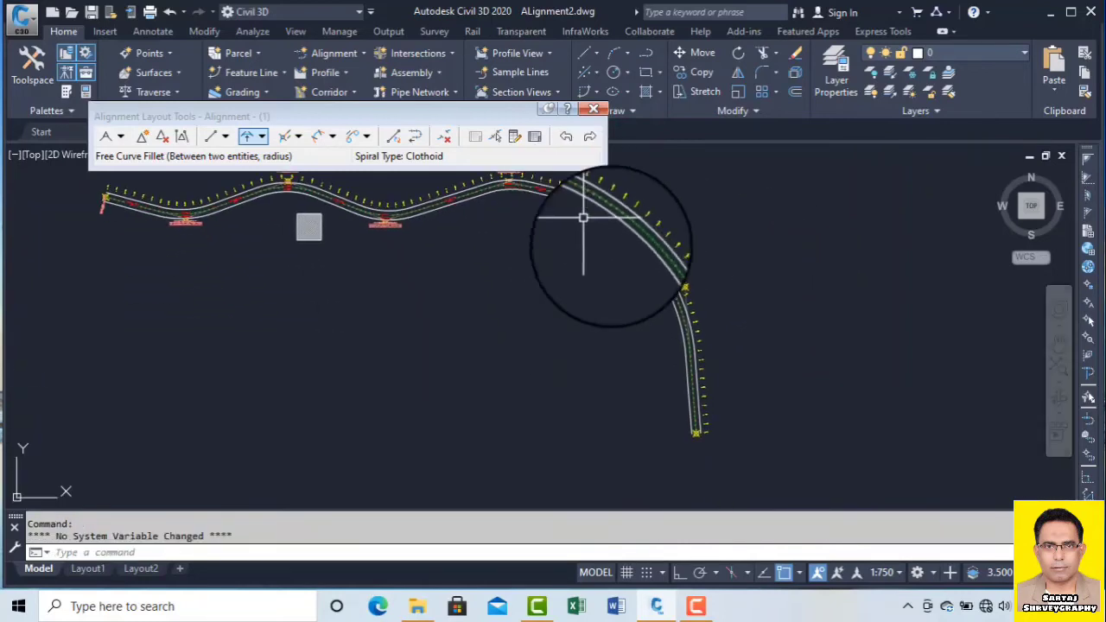
scroll(669, 274, "up", 3)
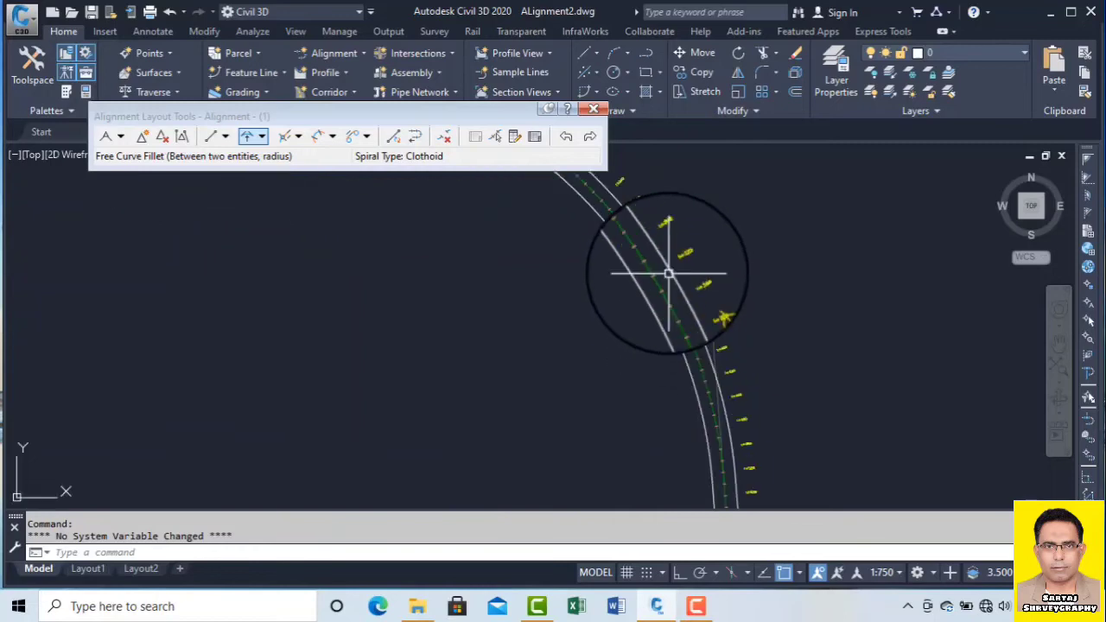
scroll(702, 314, "down", 2)
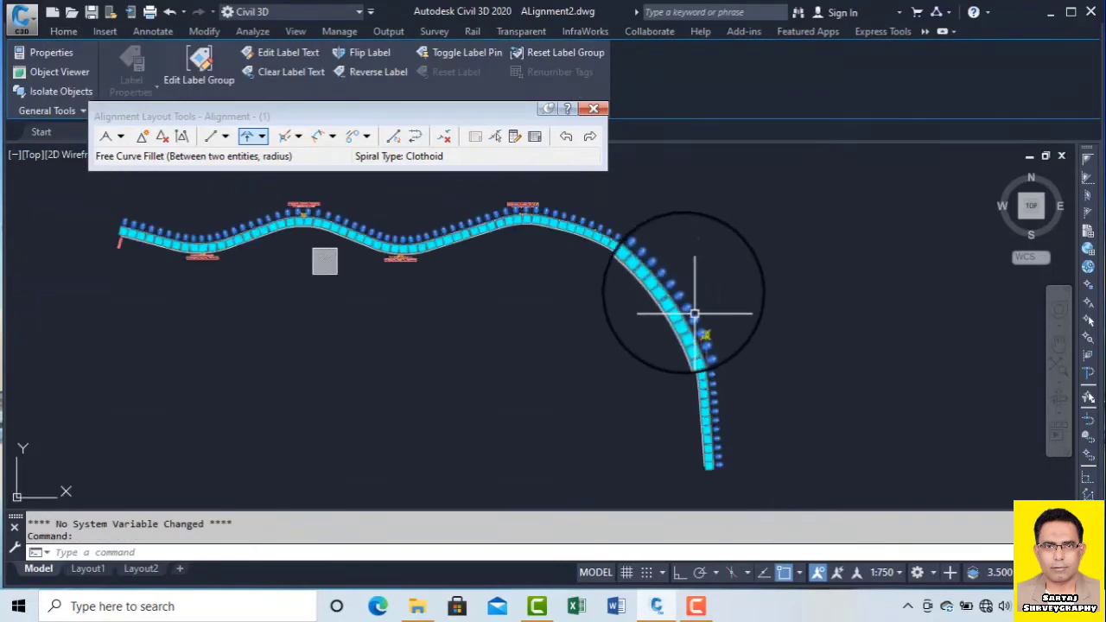
scroll(636, 238, "up", 2)
scroll(648, 258, "down", 2)
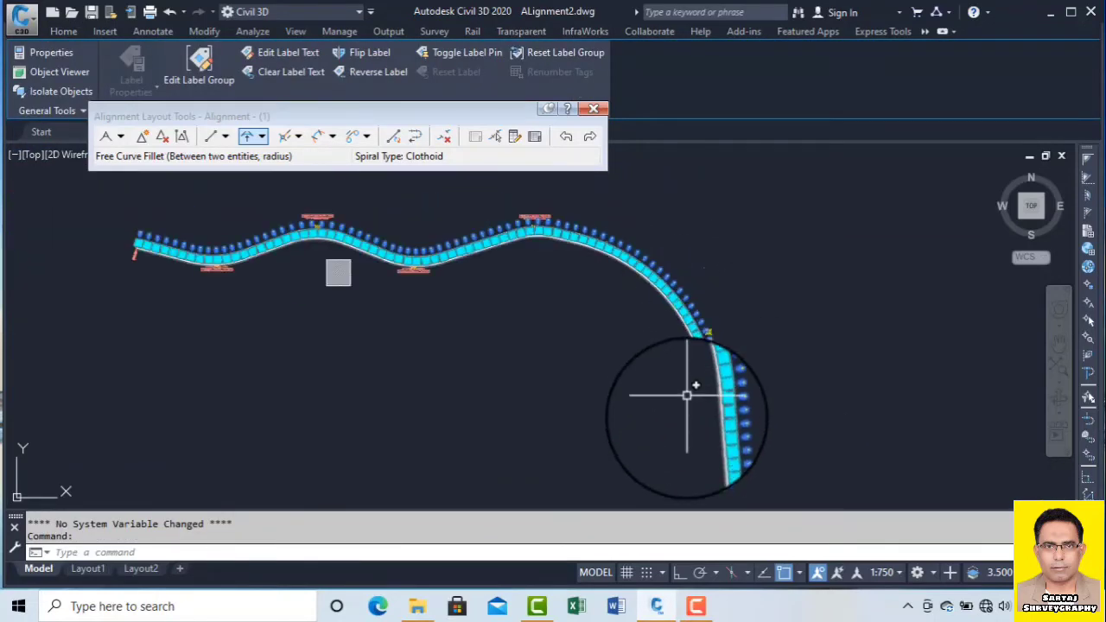
scroll(712, 456, "up", 3)
scroll(754, 337, "down", 2)
scroll(753, 367, "up", 3)
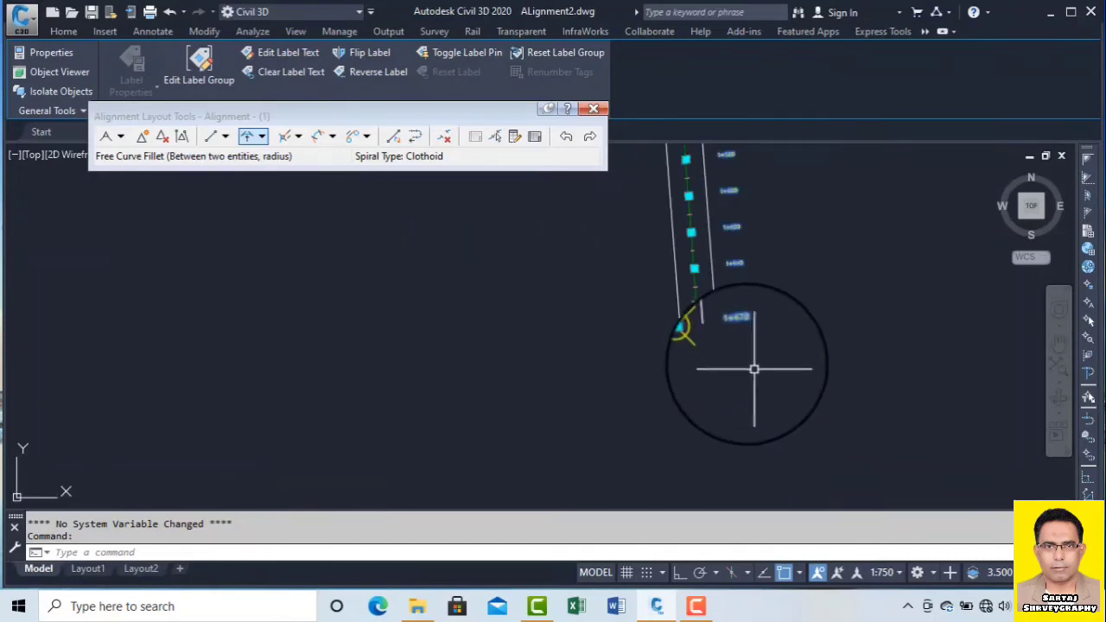
key("Escape")
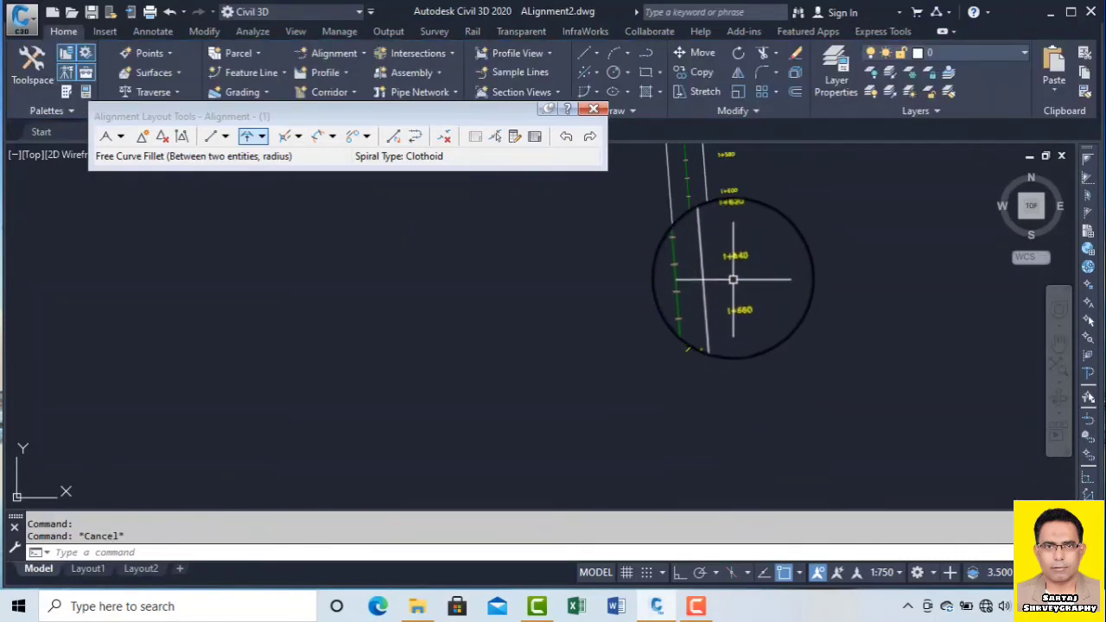
mouse_move(737, 274)
middle_mouse_down()
mouse_move(869, 366)
mouse_move(857, 334)
mouse_move(870, 408)
mouse_move(854, 357)
mouse_move(868, 382)
middle_mouse_up()
middle_click_drag(803, 264, 849, 320)
scroll(544, 260, "up", 3)
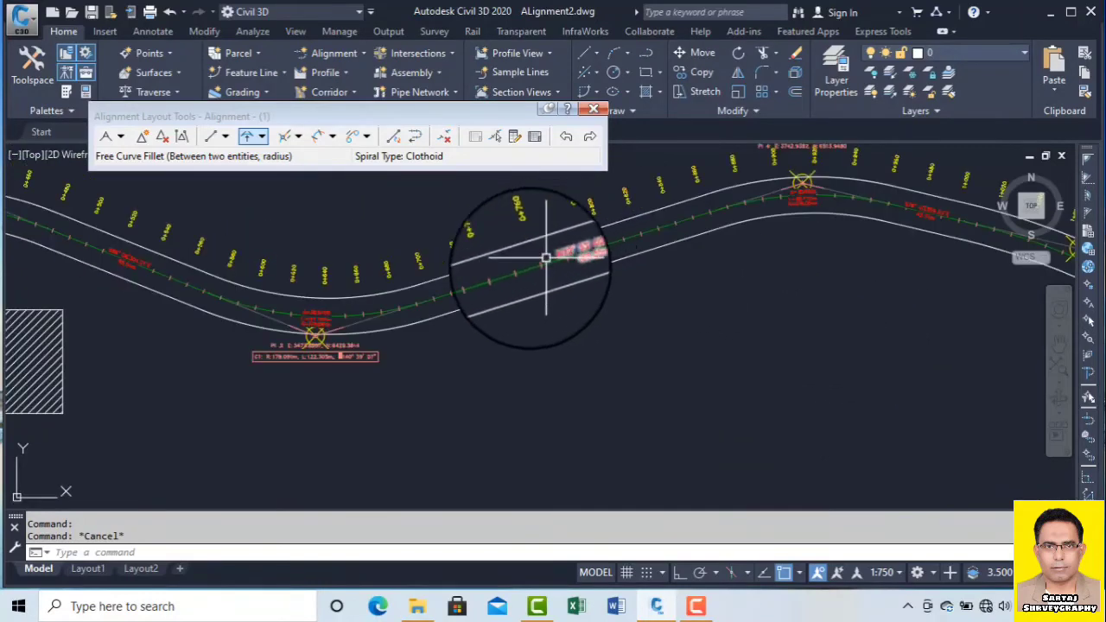
Step: Add Geometry Points labels for all geometry points to the alignment, in the Perpendicular with Tick and Line style
left_click(495, 277)
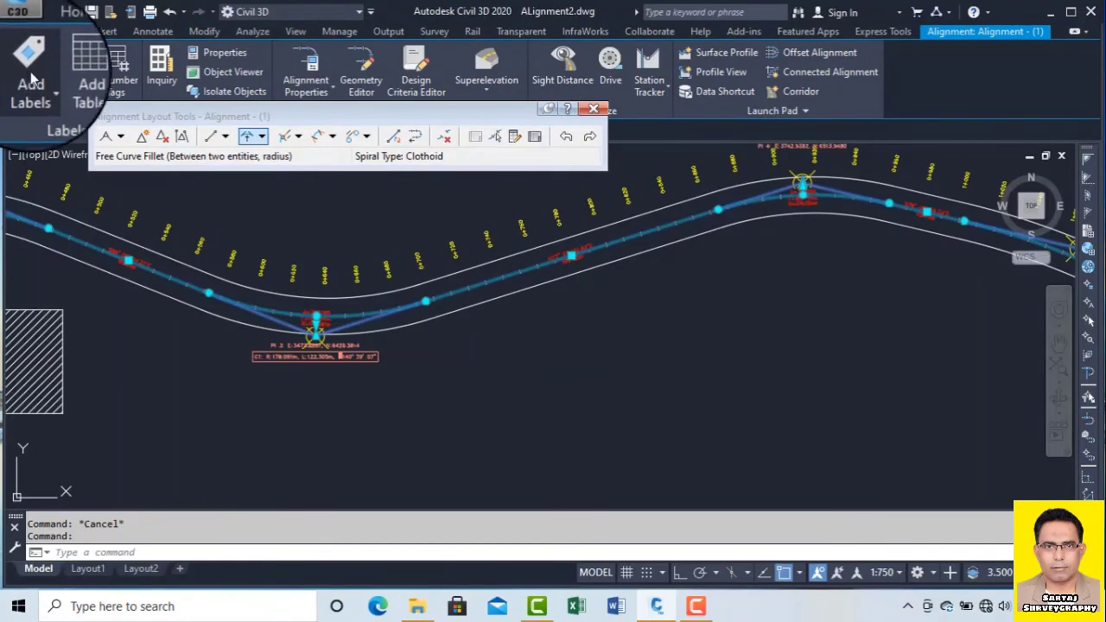
right_click(232, 208)
left_click(339, 444)
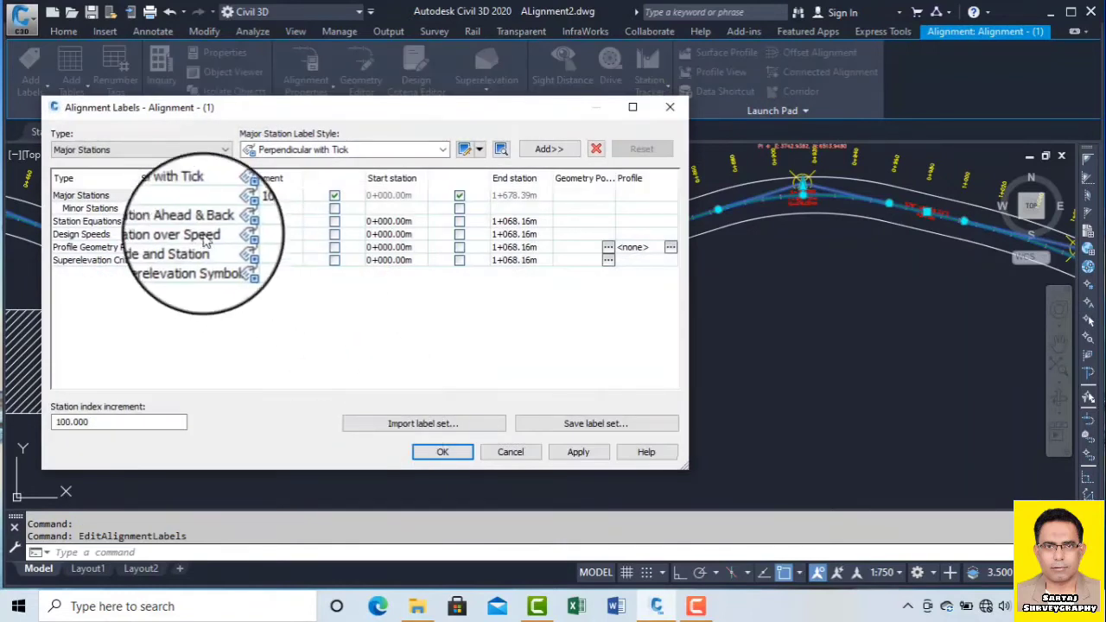
left_click(151, 152)
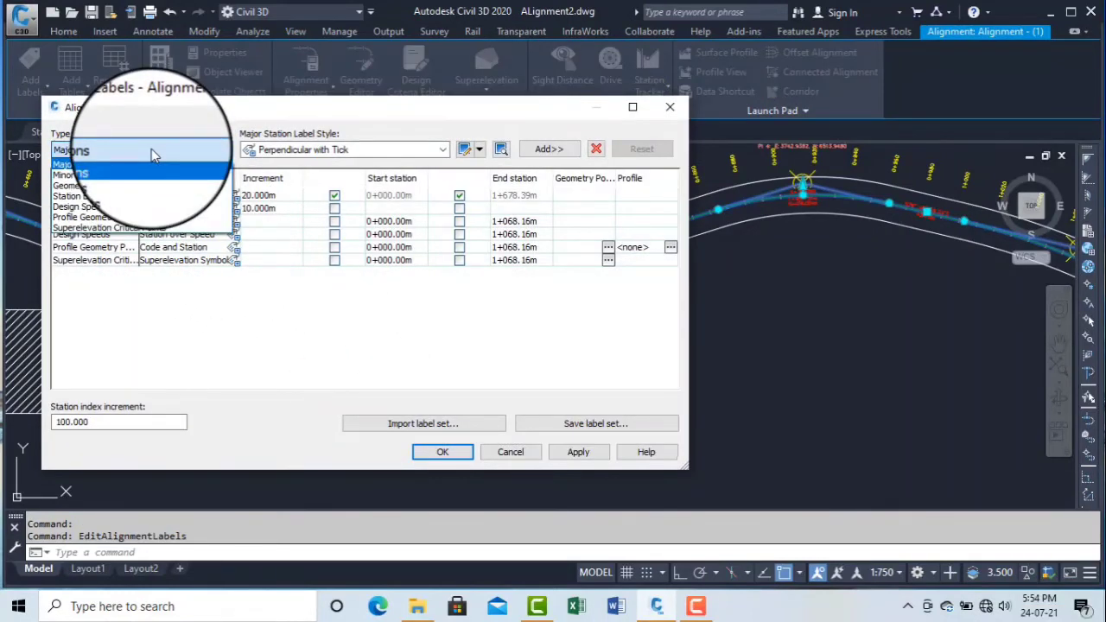
left_click(113, 192)
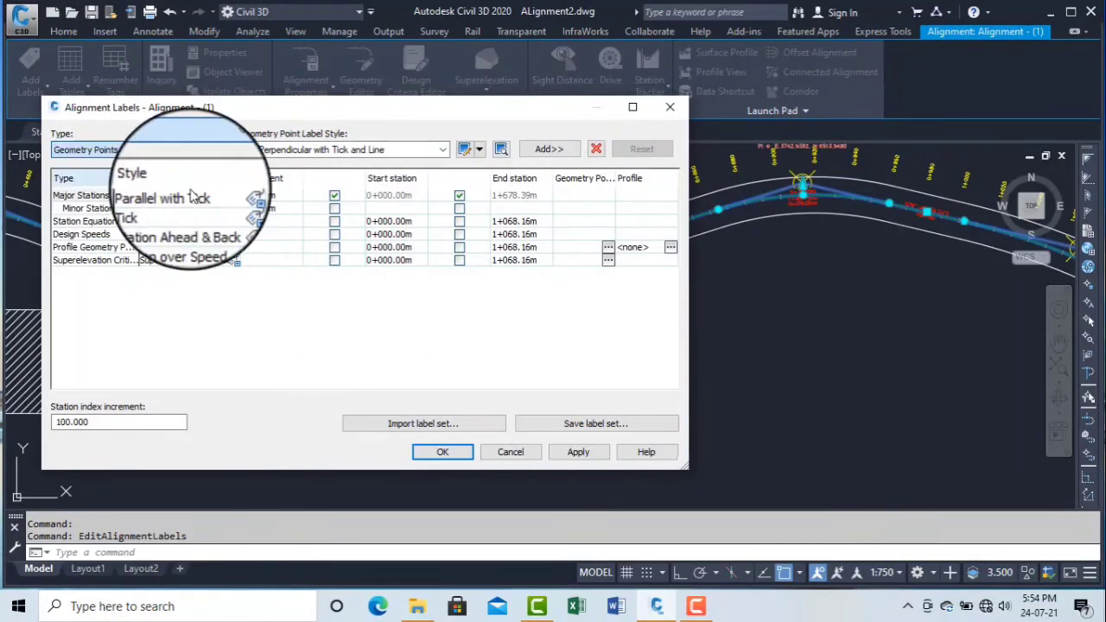
left_click(547, 151)
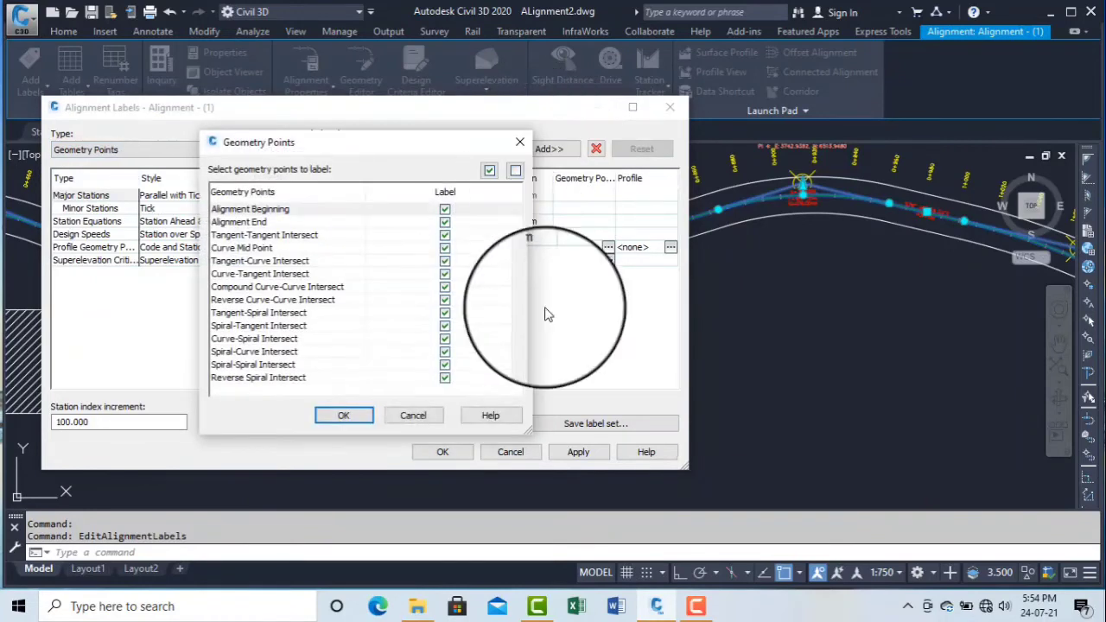
left_click(346, 415)
left_click(576, 453)
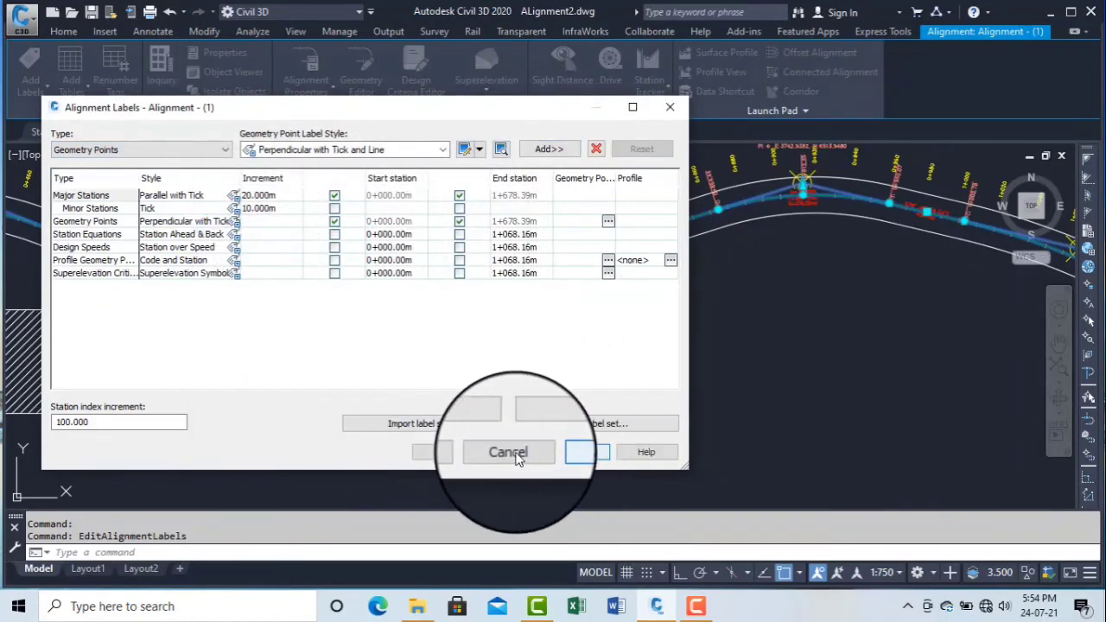
left_click(443, 452)
Step: Examine the new geometry point label at the alignment's south end
scroll(363, 251, "down", 5)
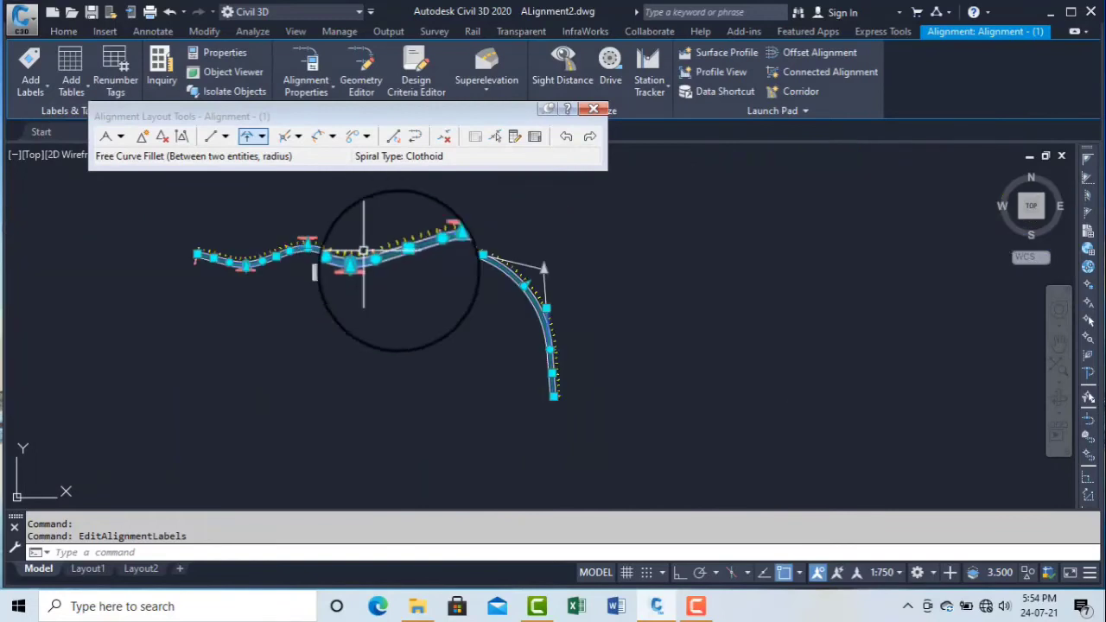
scroll(559, 395, "up", 8)
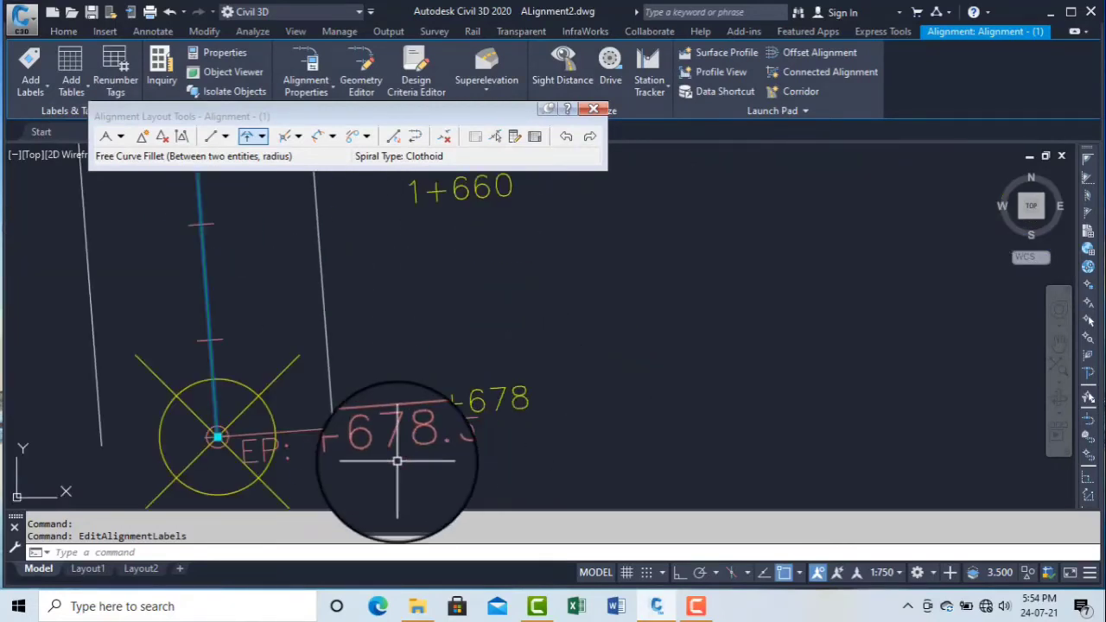
middle_click_drag(395, 450, 498, 438)
scroll(467, 413, "down", 5)
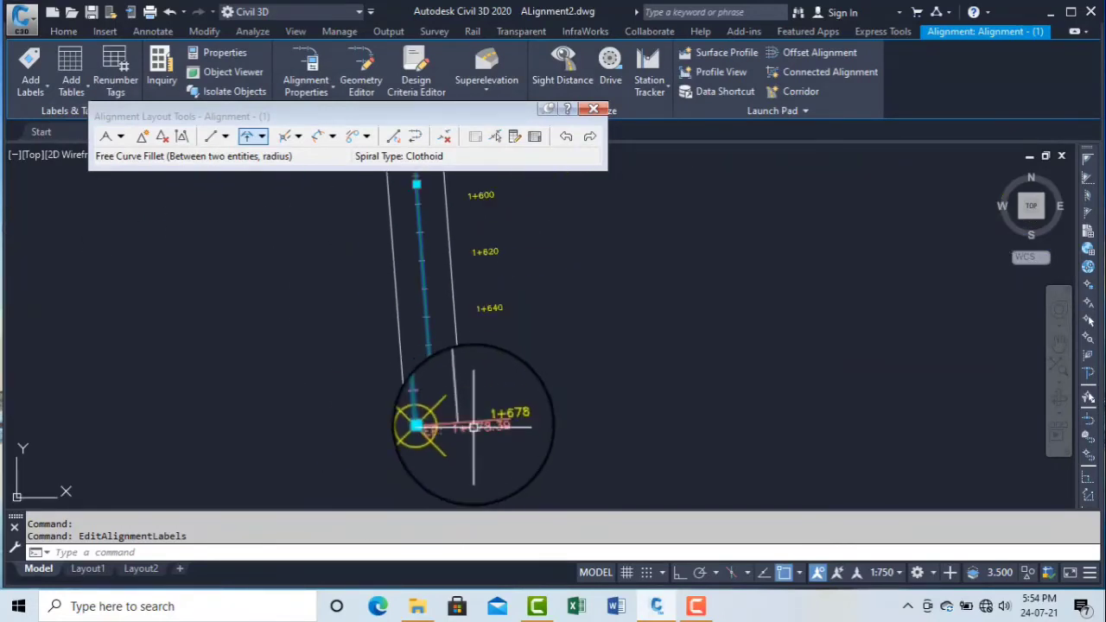
scroll(467, 402, "down", 5)
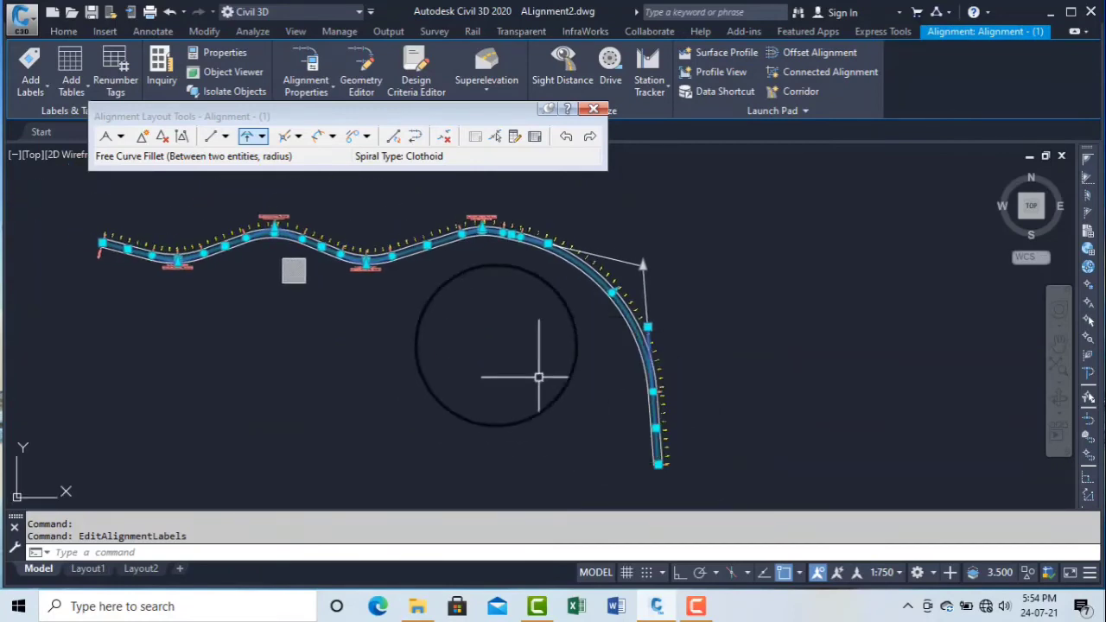
left_click(26, 85)
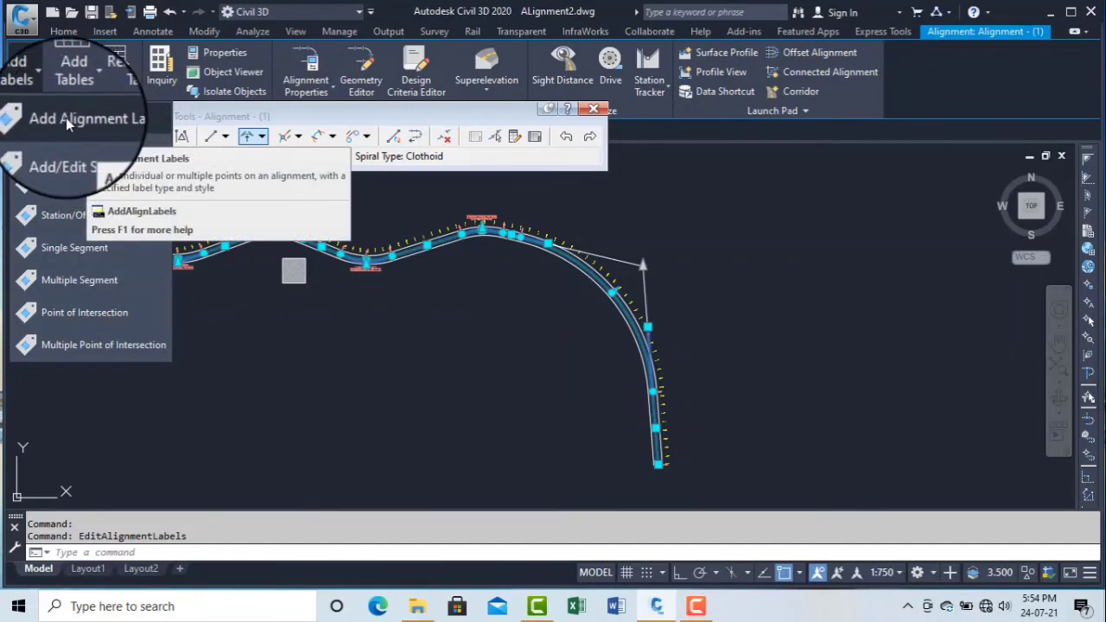
left_click(66, 118)
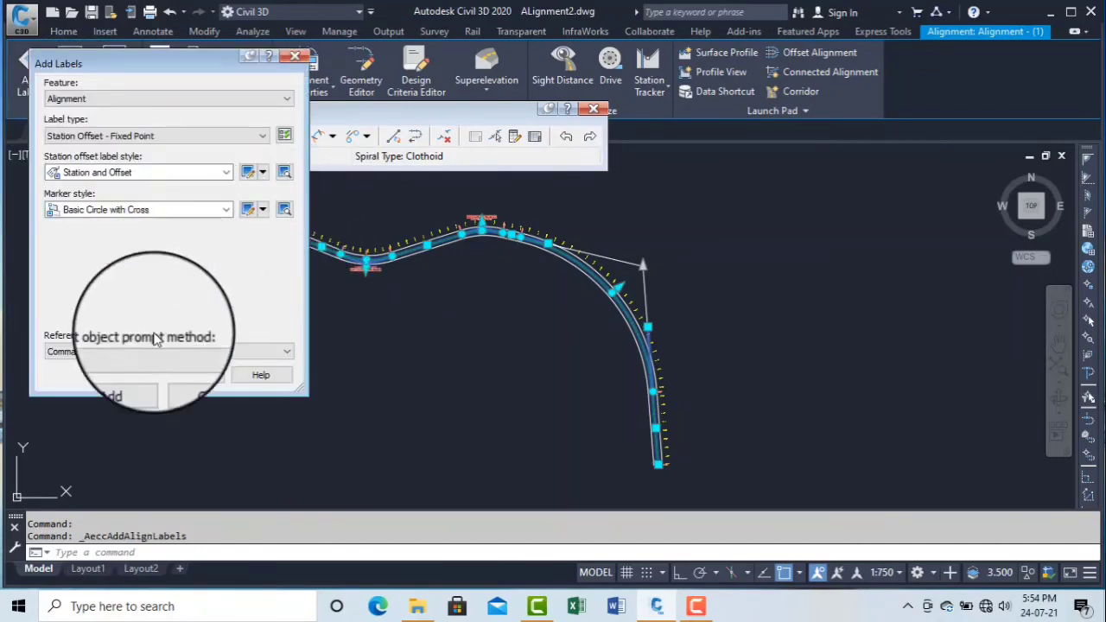
left_click(294, 55)
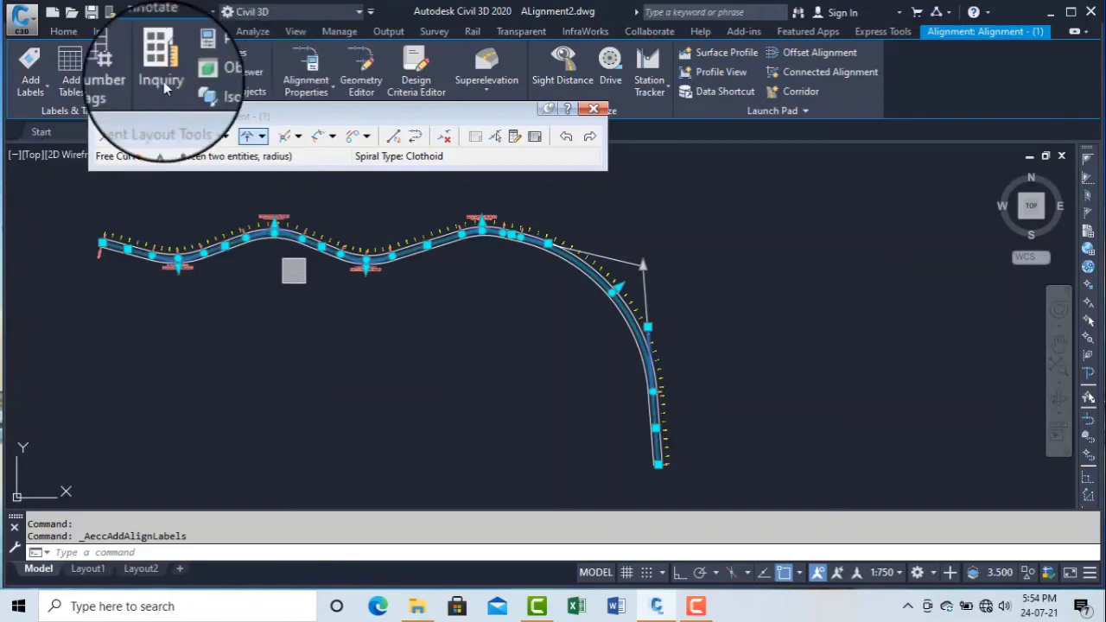
Step: Reopen the alignment's station label settings, review the Geometry Points label type, and close them without changes
left_click(34, 96)
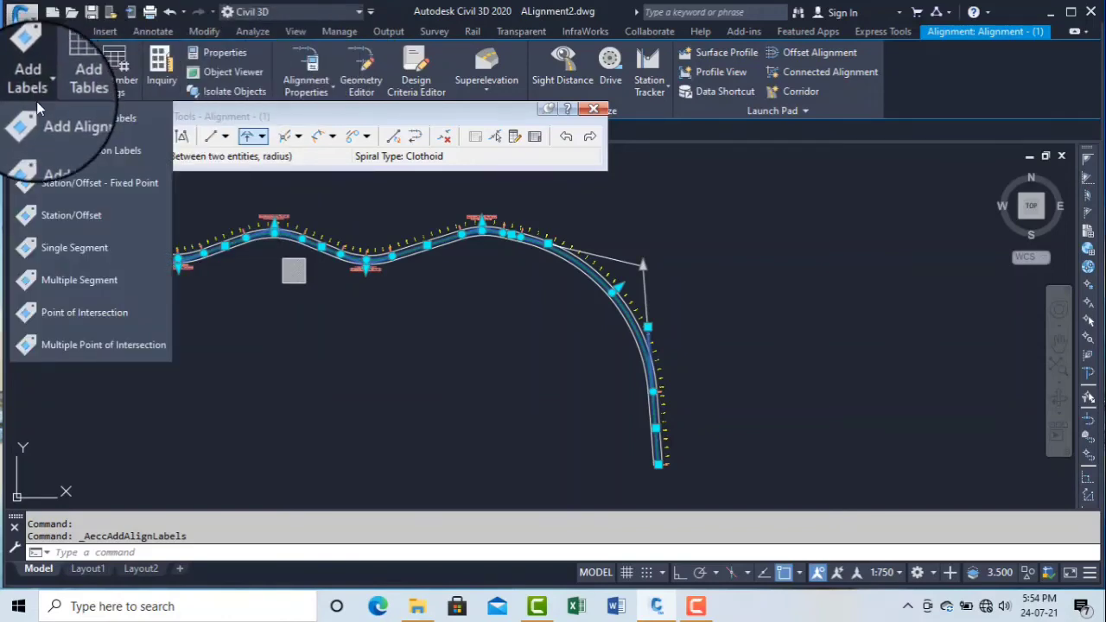
left_click(61, 154)
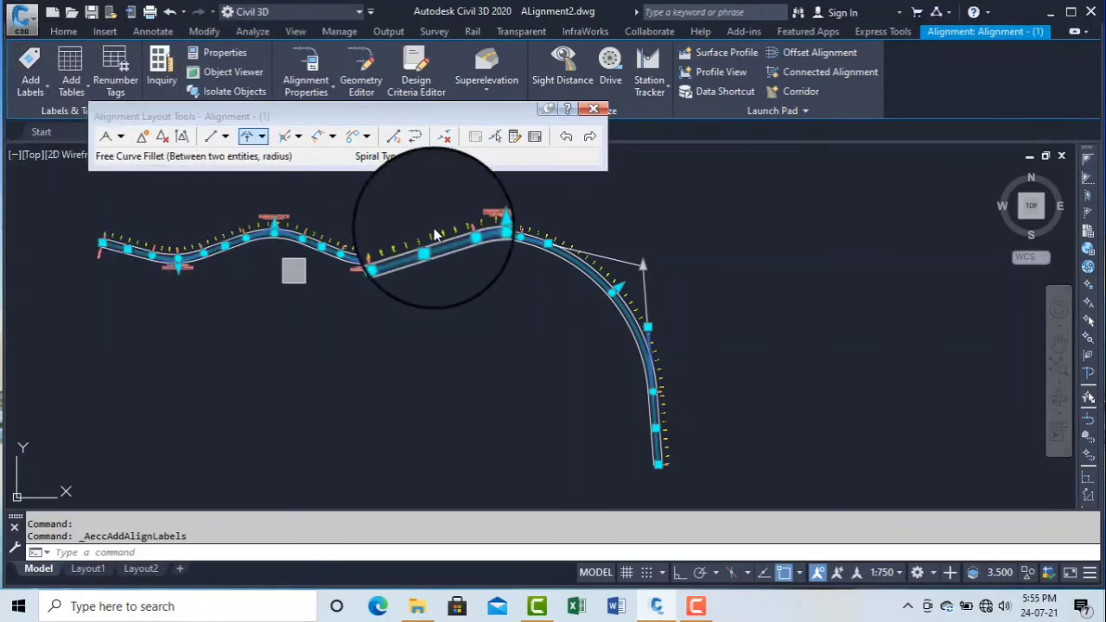
left_click(437, 240)
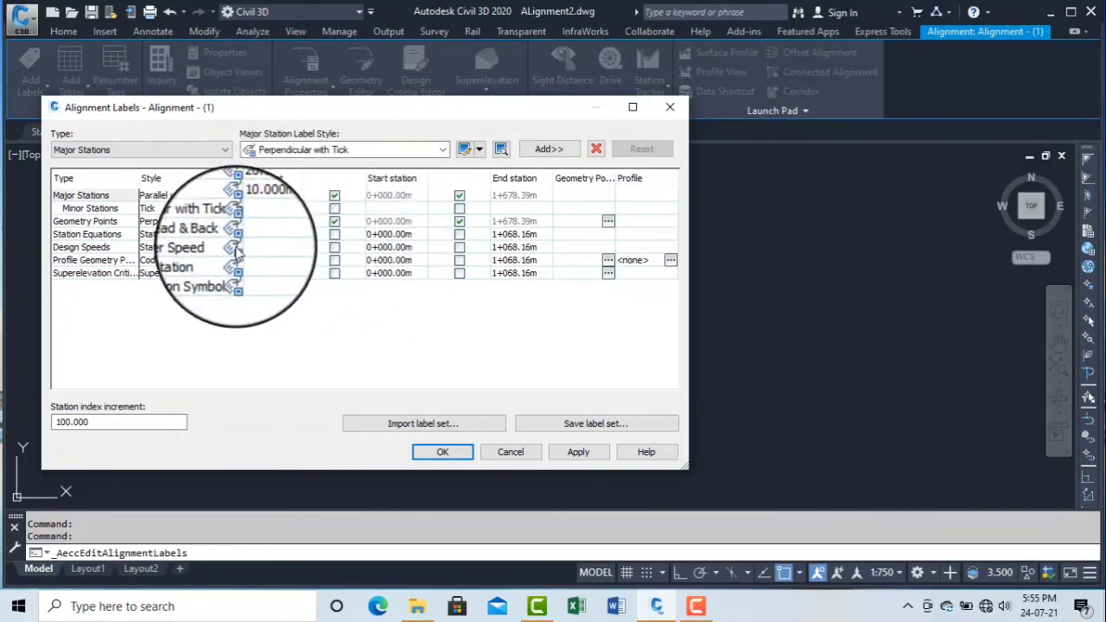
left_click(137, 150)
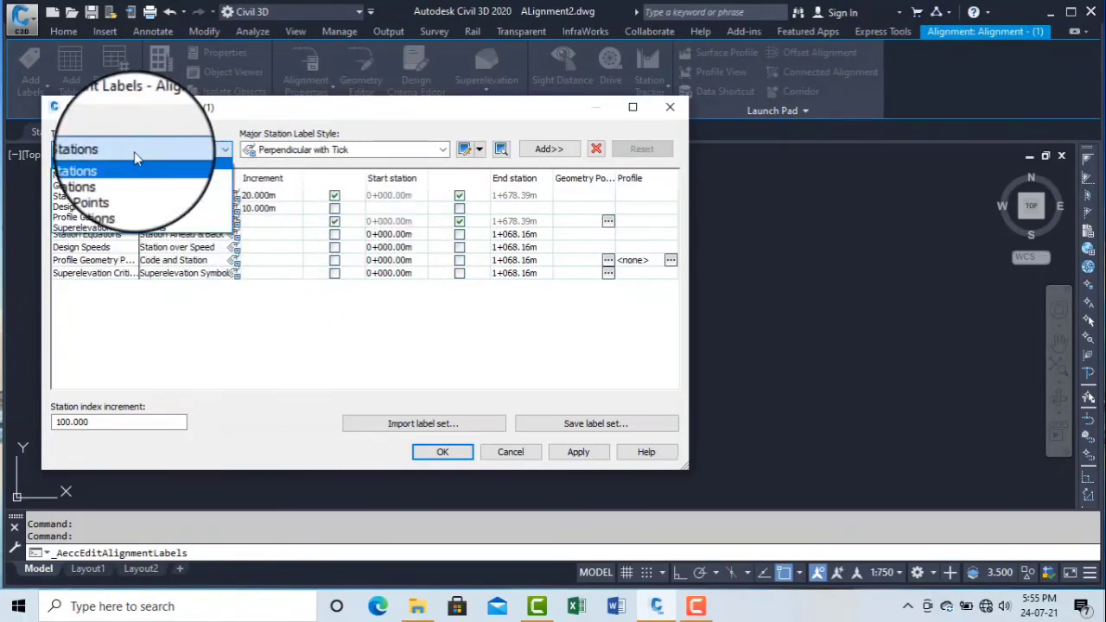
left_click(101, 190)
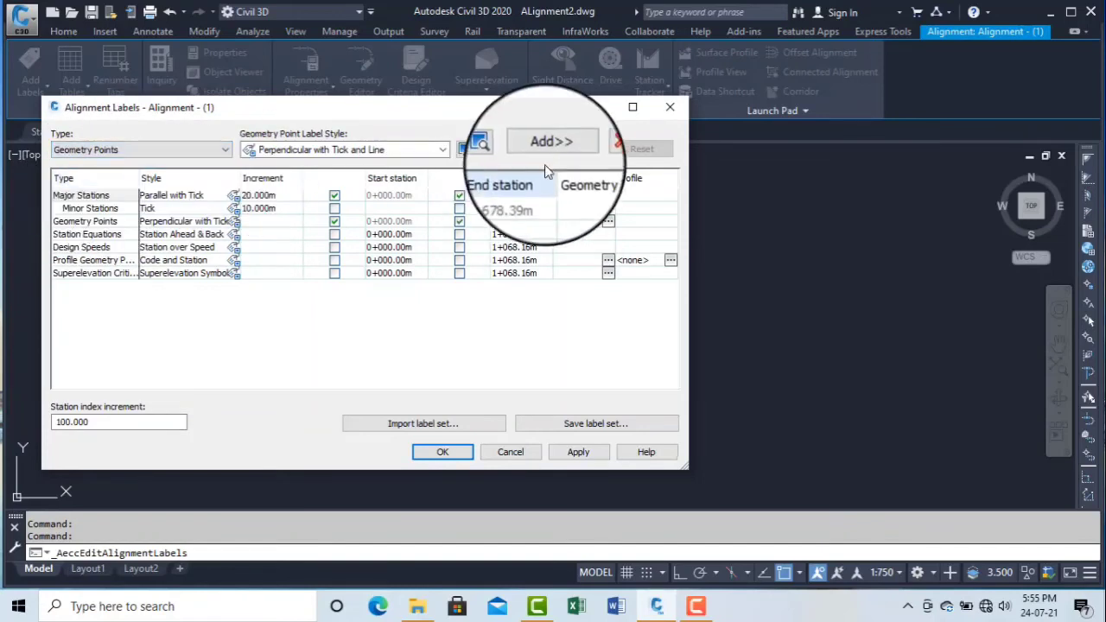
left_click(672, 108)
Step: Clear the alignment selection and examine the geometry point labels along its curves, tangents and south end
scroll(494, 242, "up", 3)
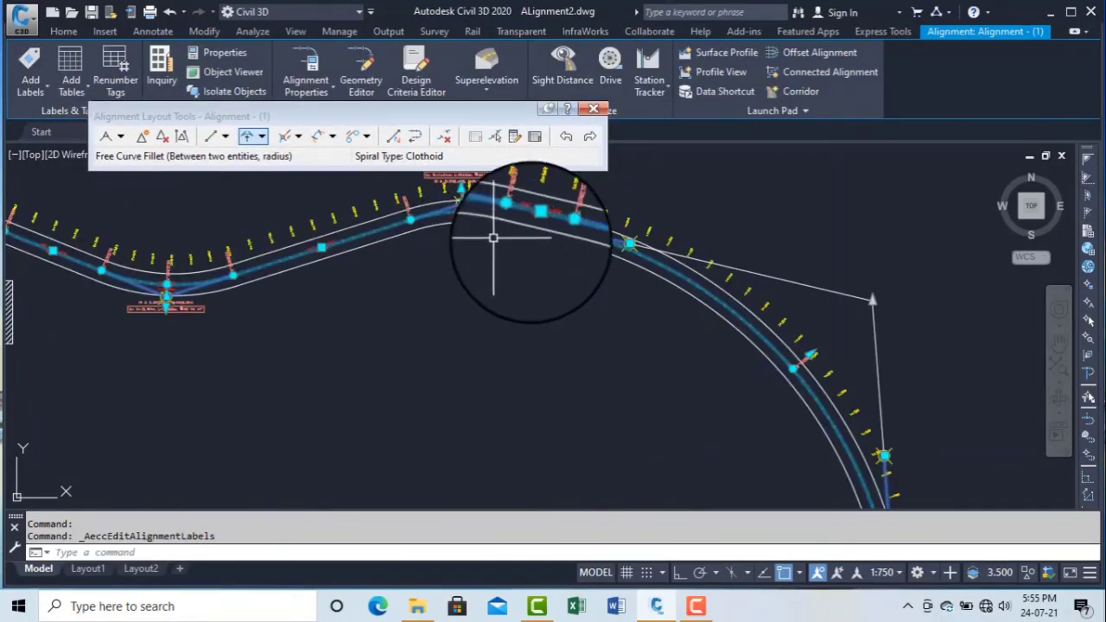
scroll(494, 237, "down", 3)
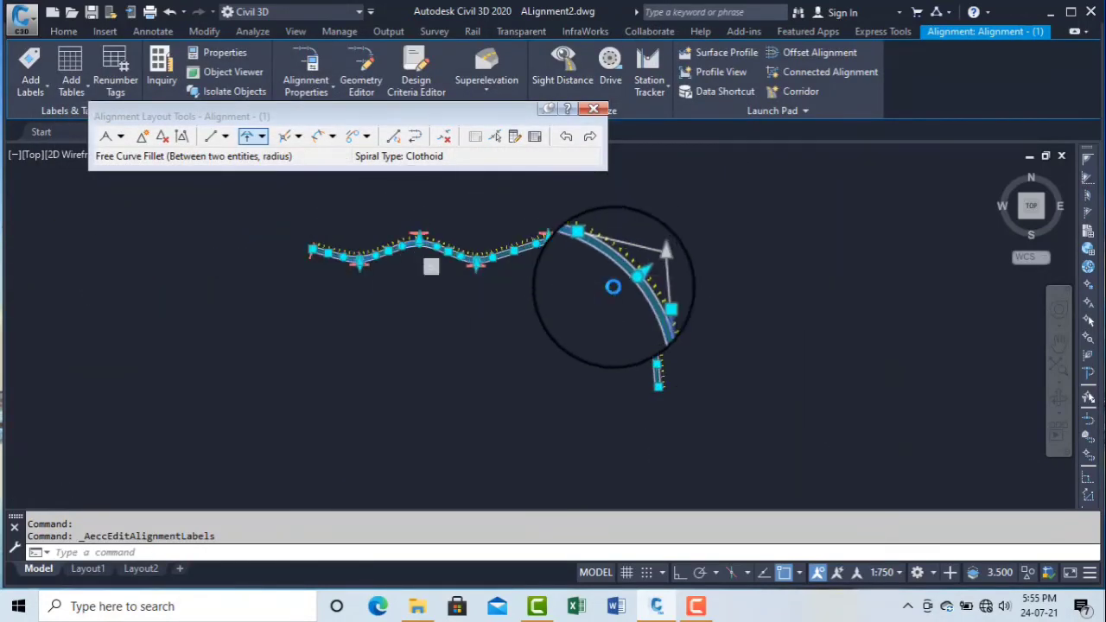
scroll(740, 320, "up", 3)
scroll(740, 351, "down", 3)
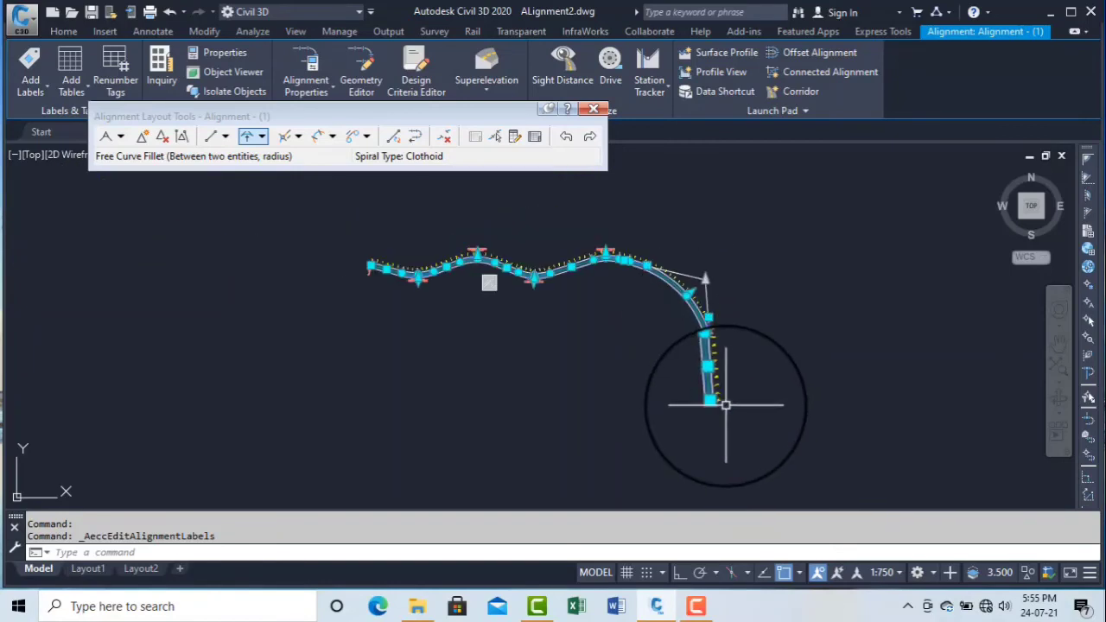
scroll(726, 405, "down", 3)
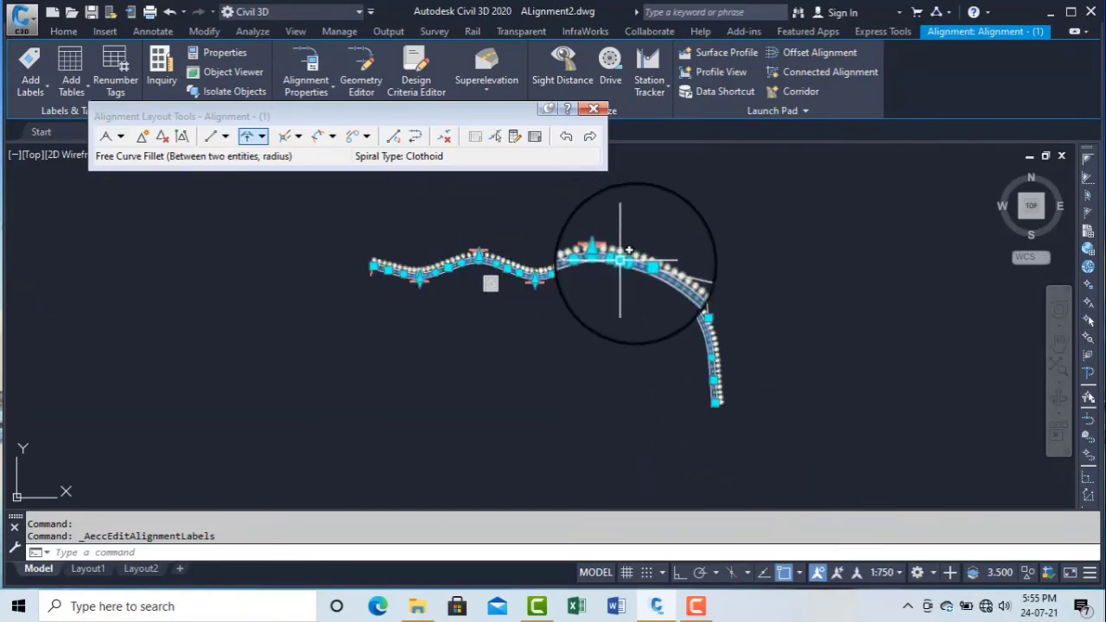
left_click_drag(621, 259, 689, 294)
key("Escape")
key("Escape")
scroll(580, 271, "up", 3)
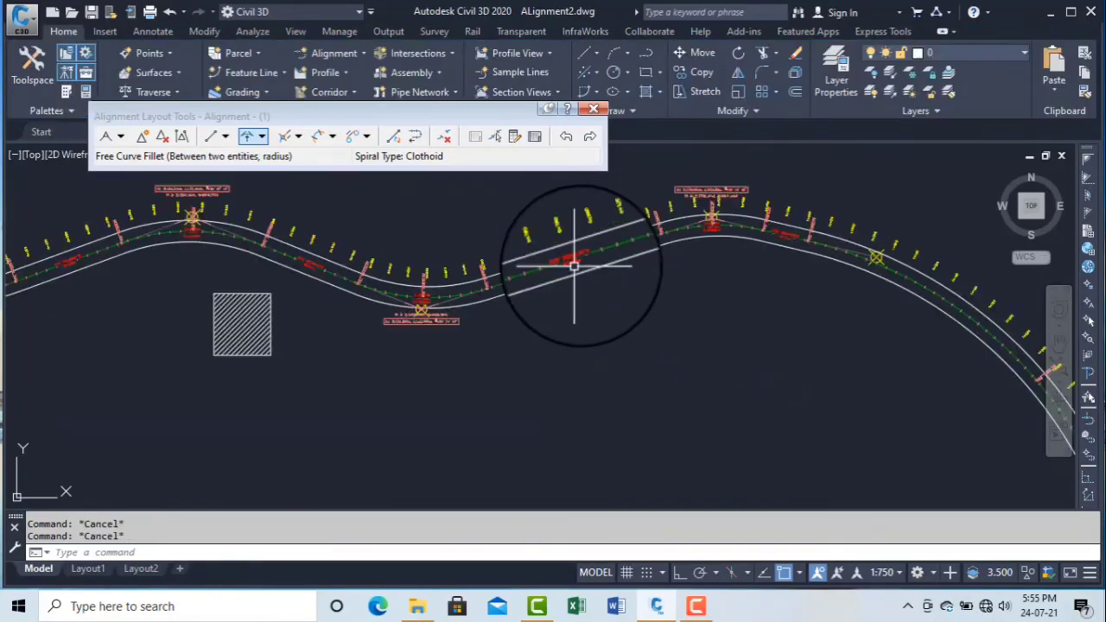
scroll(626, 243, "down", 2)
scroll(625, 243, "up", 3)
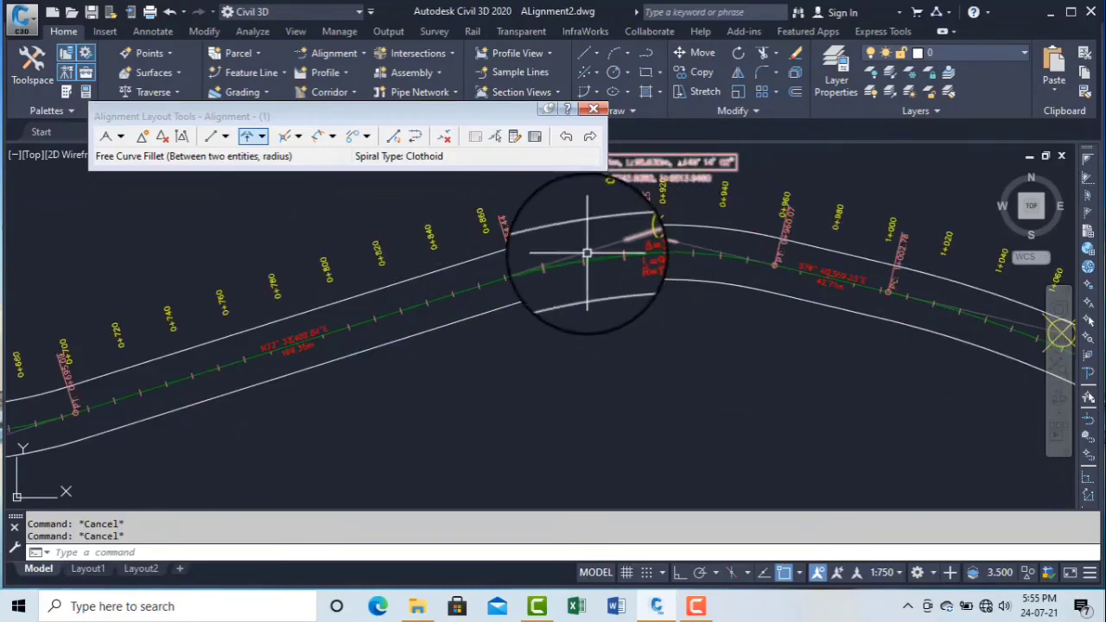
scroll(582, 234, "down", 4)
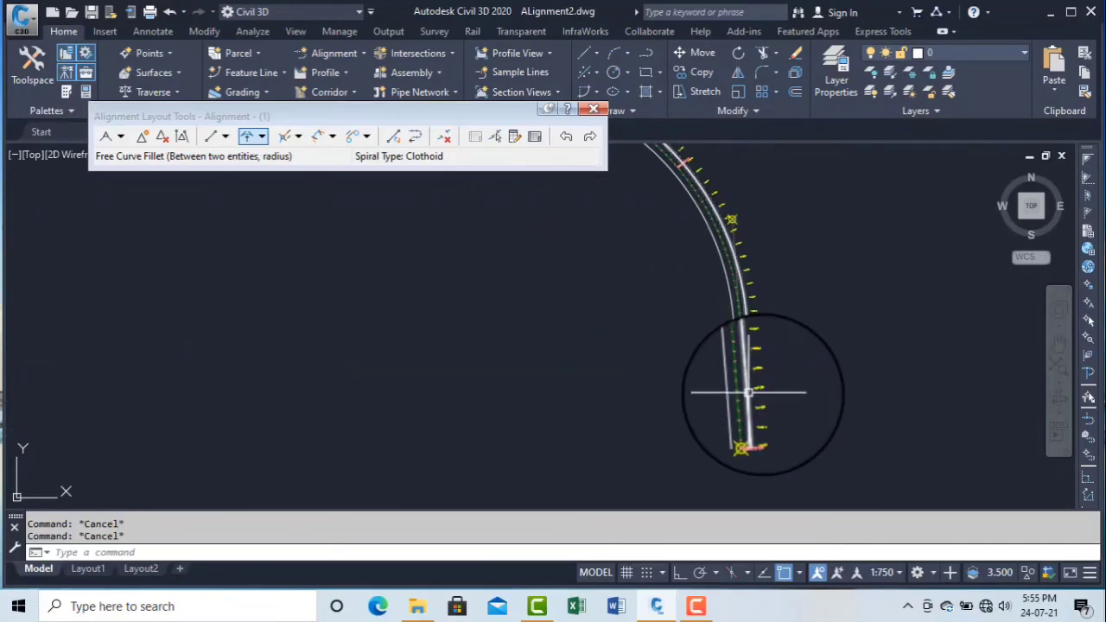
left_click(697, 606)
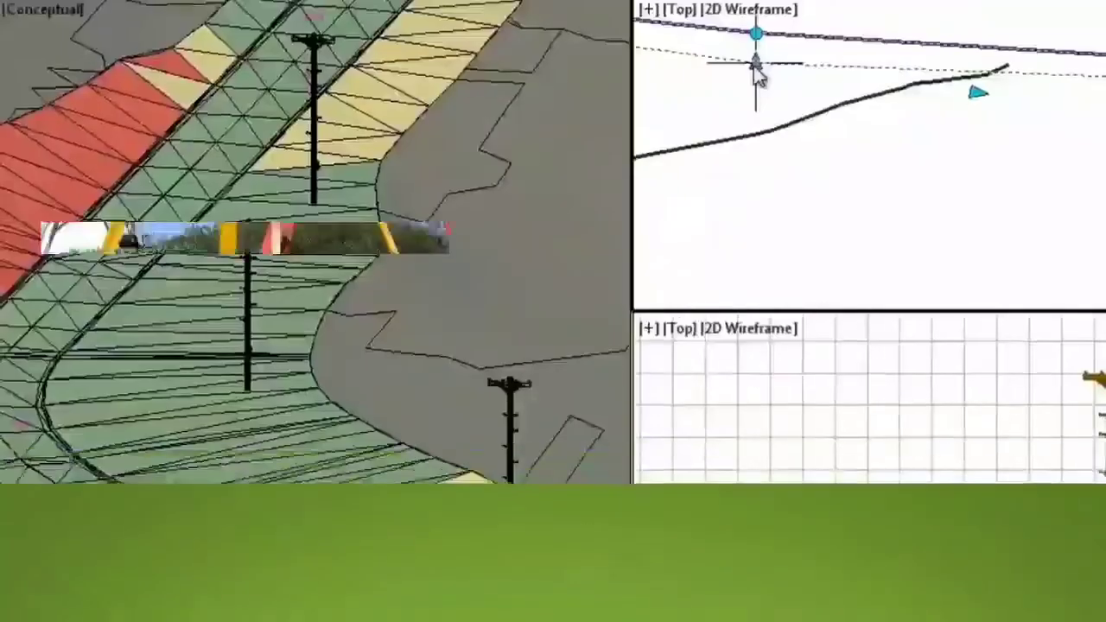